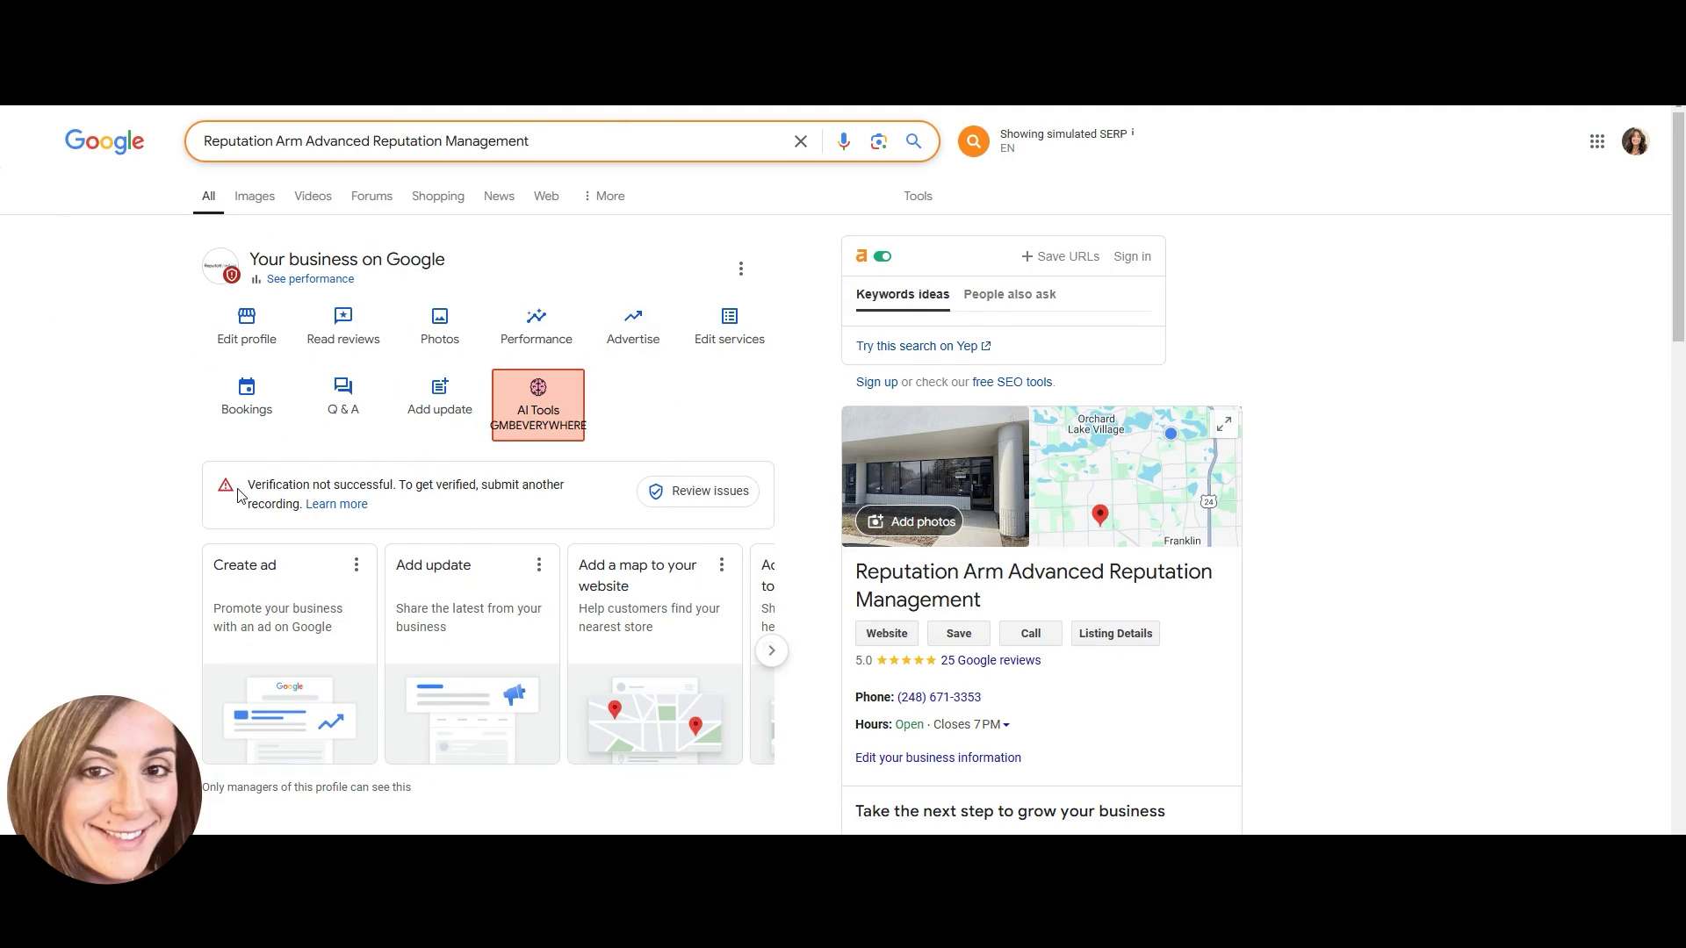
# Step: Review the failed verification issue in the Your business on Google panel
pyautogui.click(705, 498)
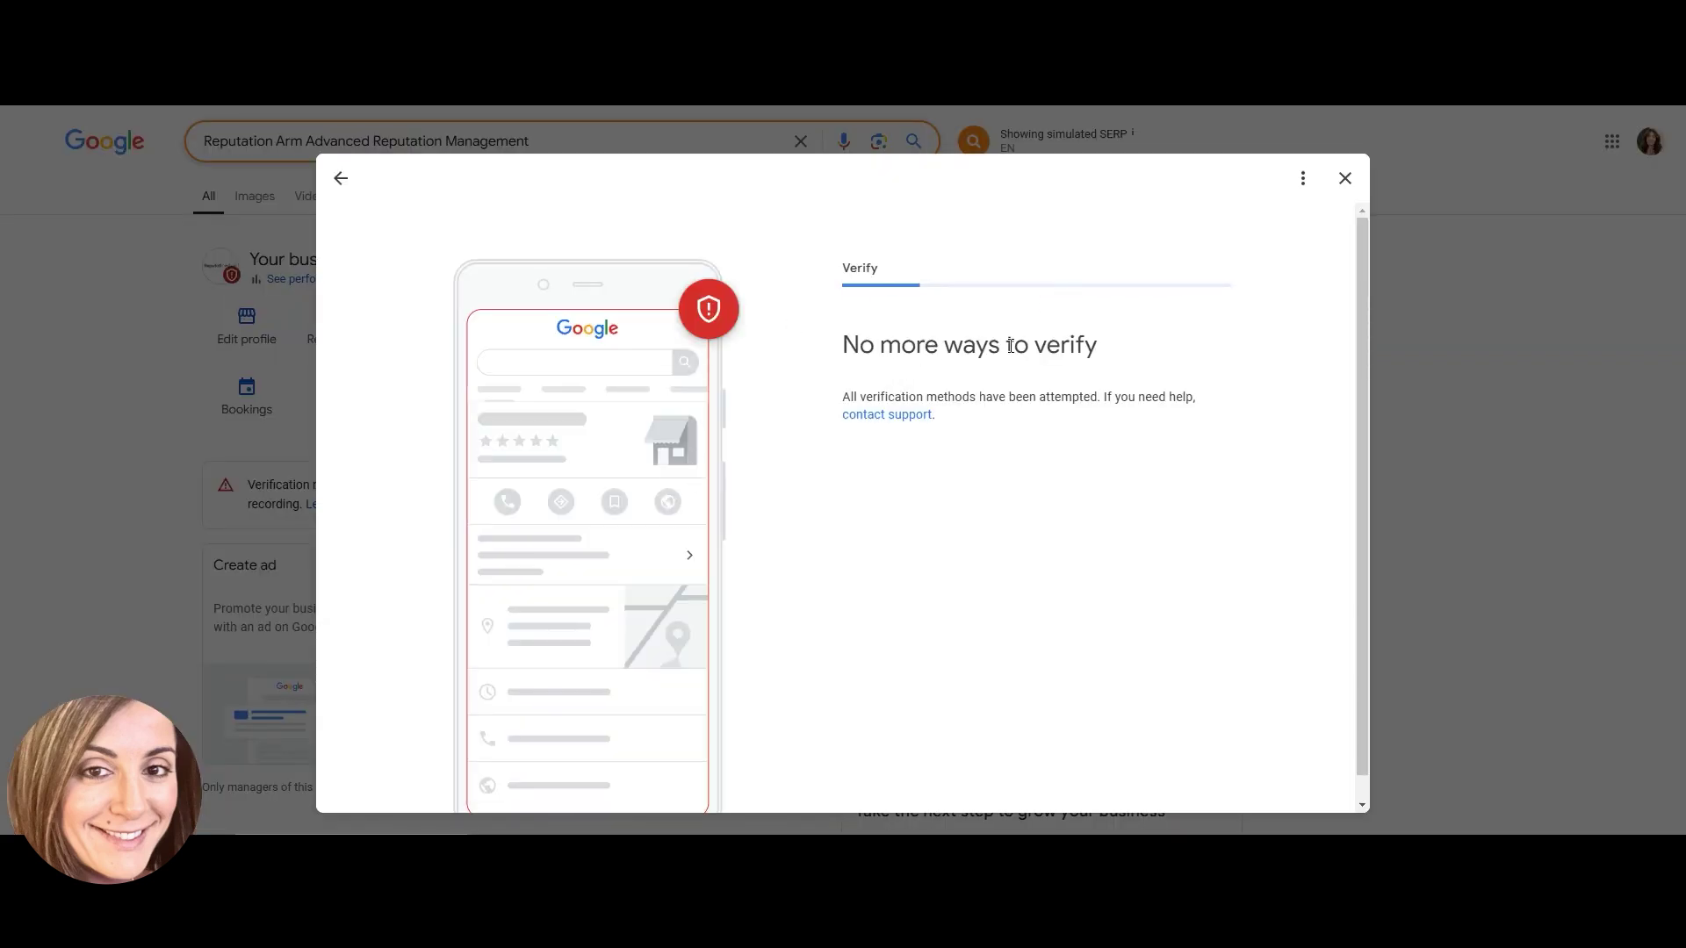
# Step: Start the Contact Us request and select the unverified business in step one
pyautogui.click(900, 416)
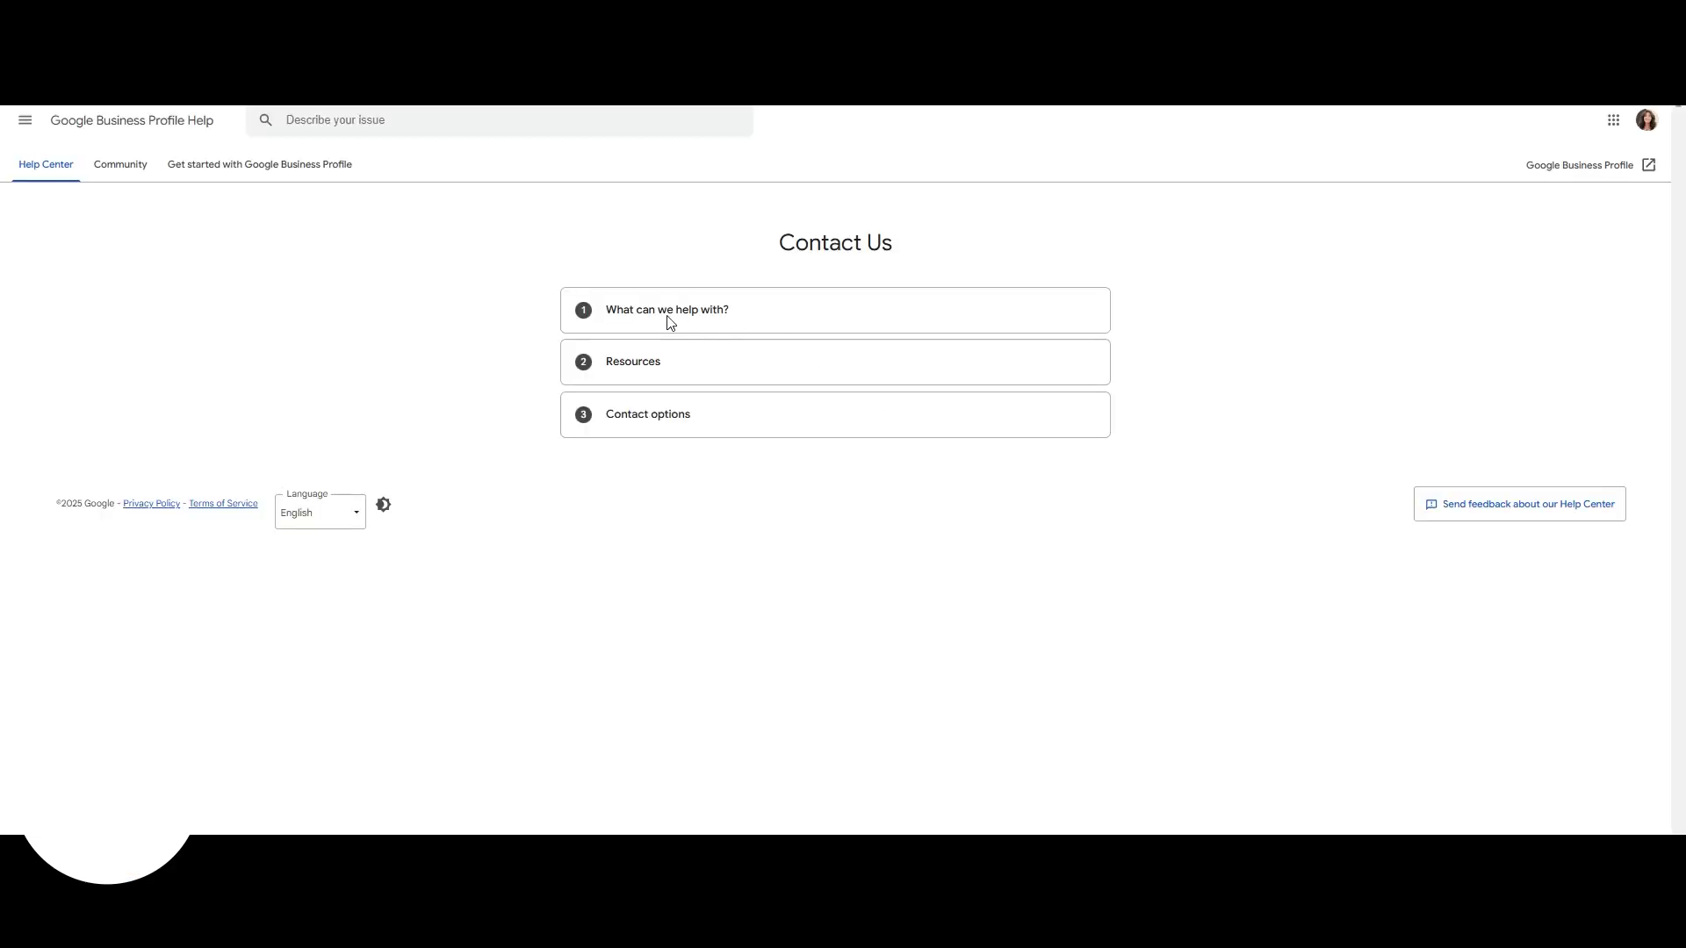
pyautogui.click(685, 320)
pyautogui.click(667, 434)
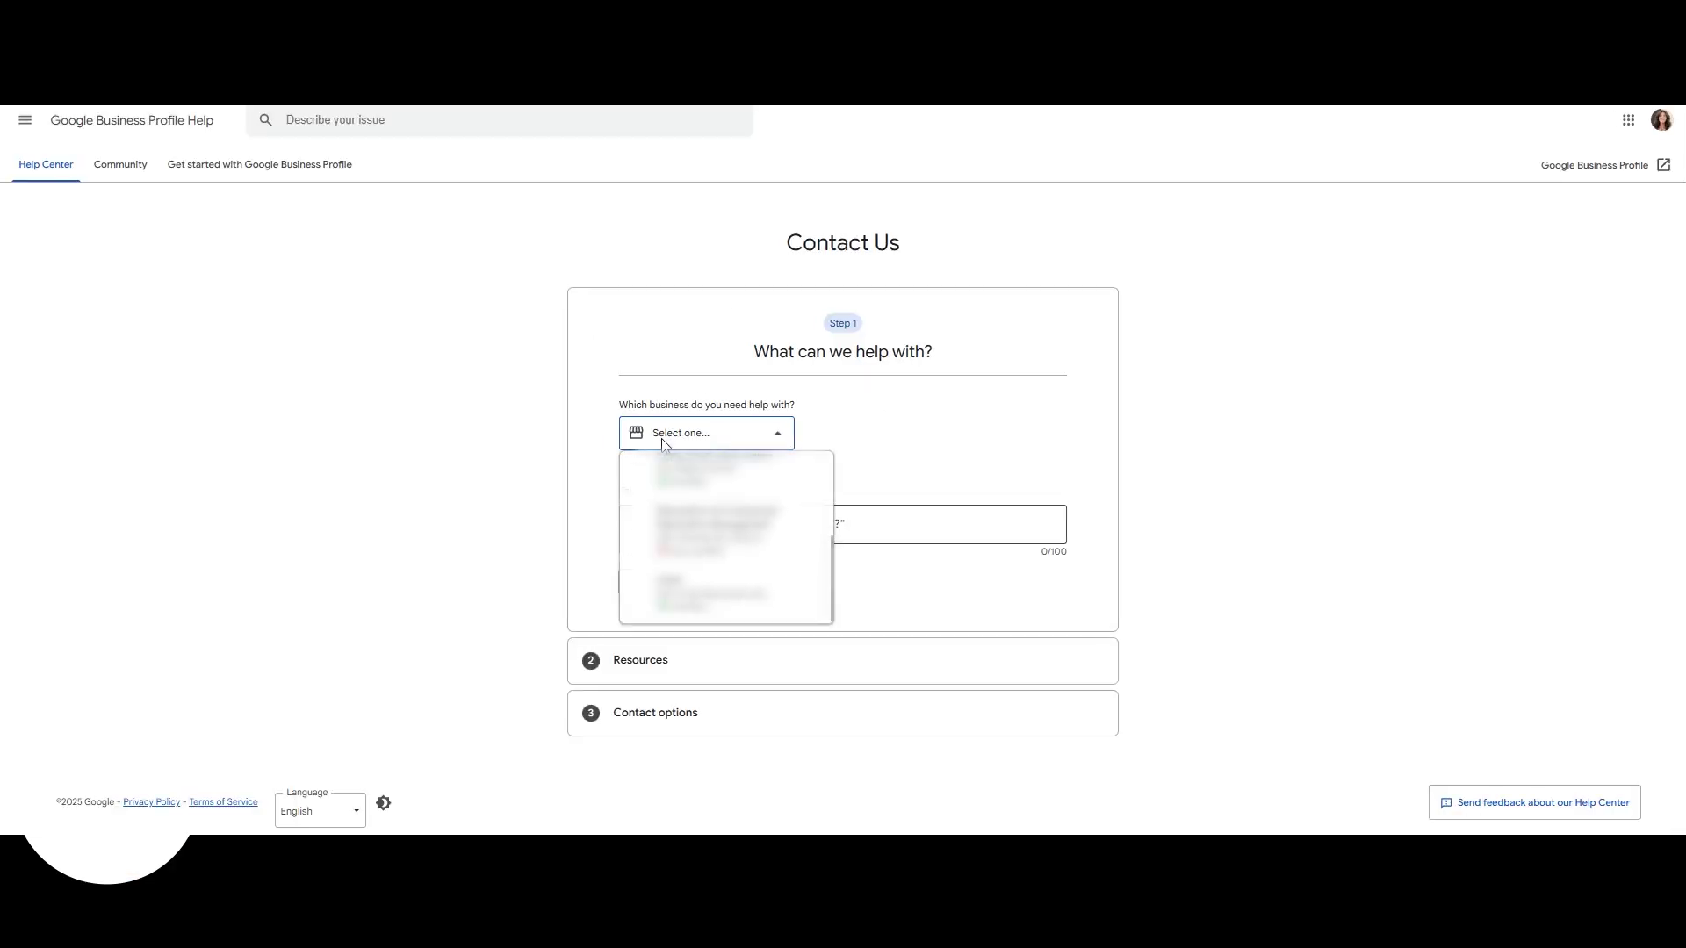
pyautogui.click(725, 534)
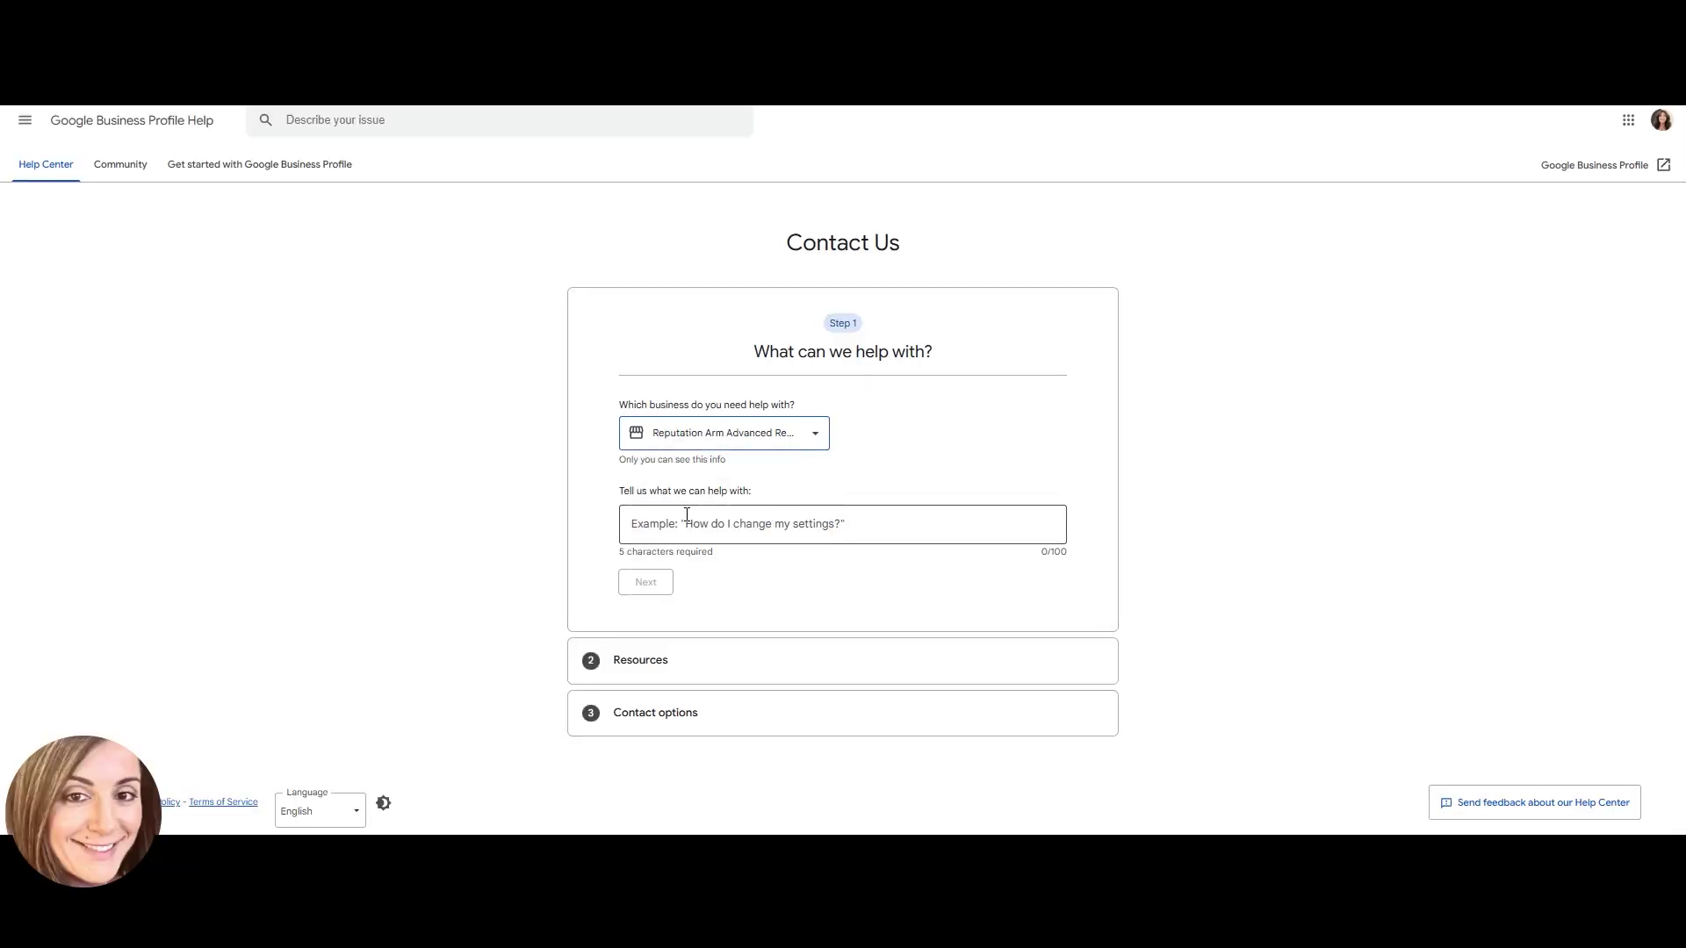
# Step: Describe the issue as 'no more ways to verify' and choose 'No way to verify is offered'
pyautogui.click(685, 522)
pyautogui.write('more ways to verify')
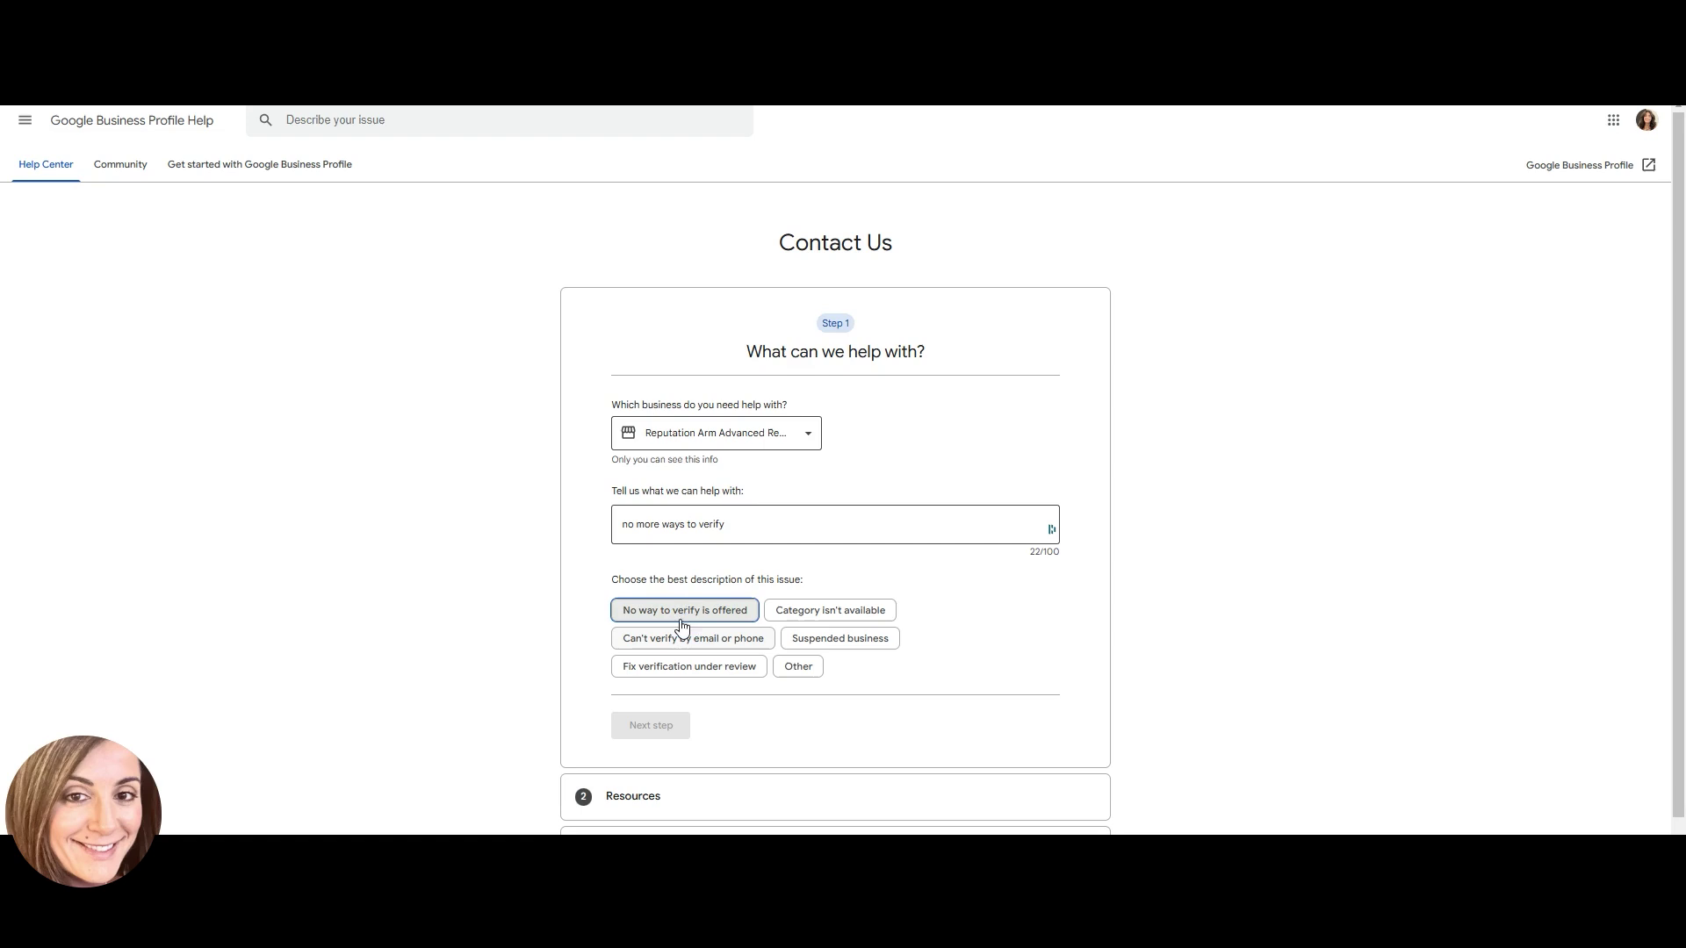
pyautogui.click(677, 609)
pyautogui.scroll(-1, 675, 352)
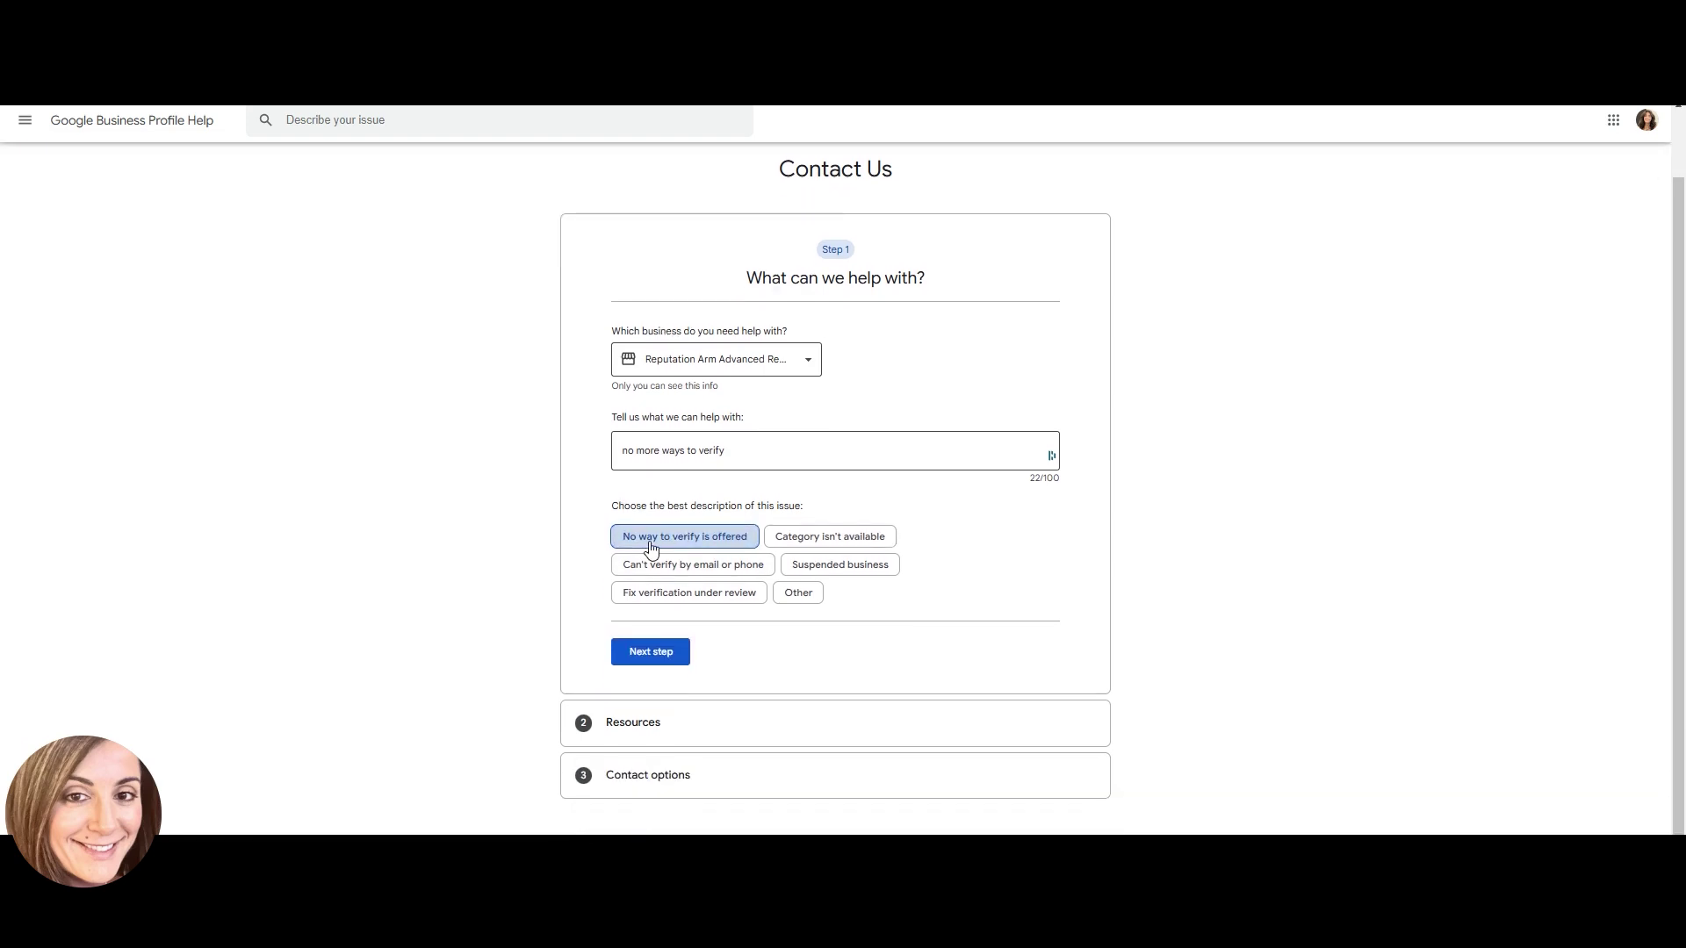
# Step: Advance past the case and resources steps and choose 'Get help with verification'
pyautogui.click(664, 656)
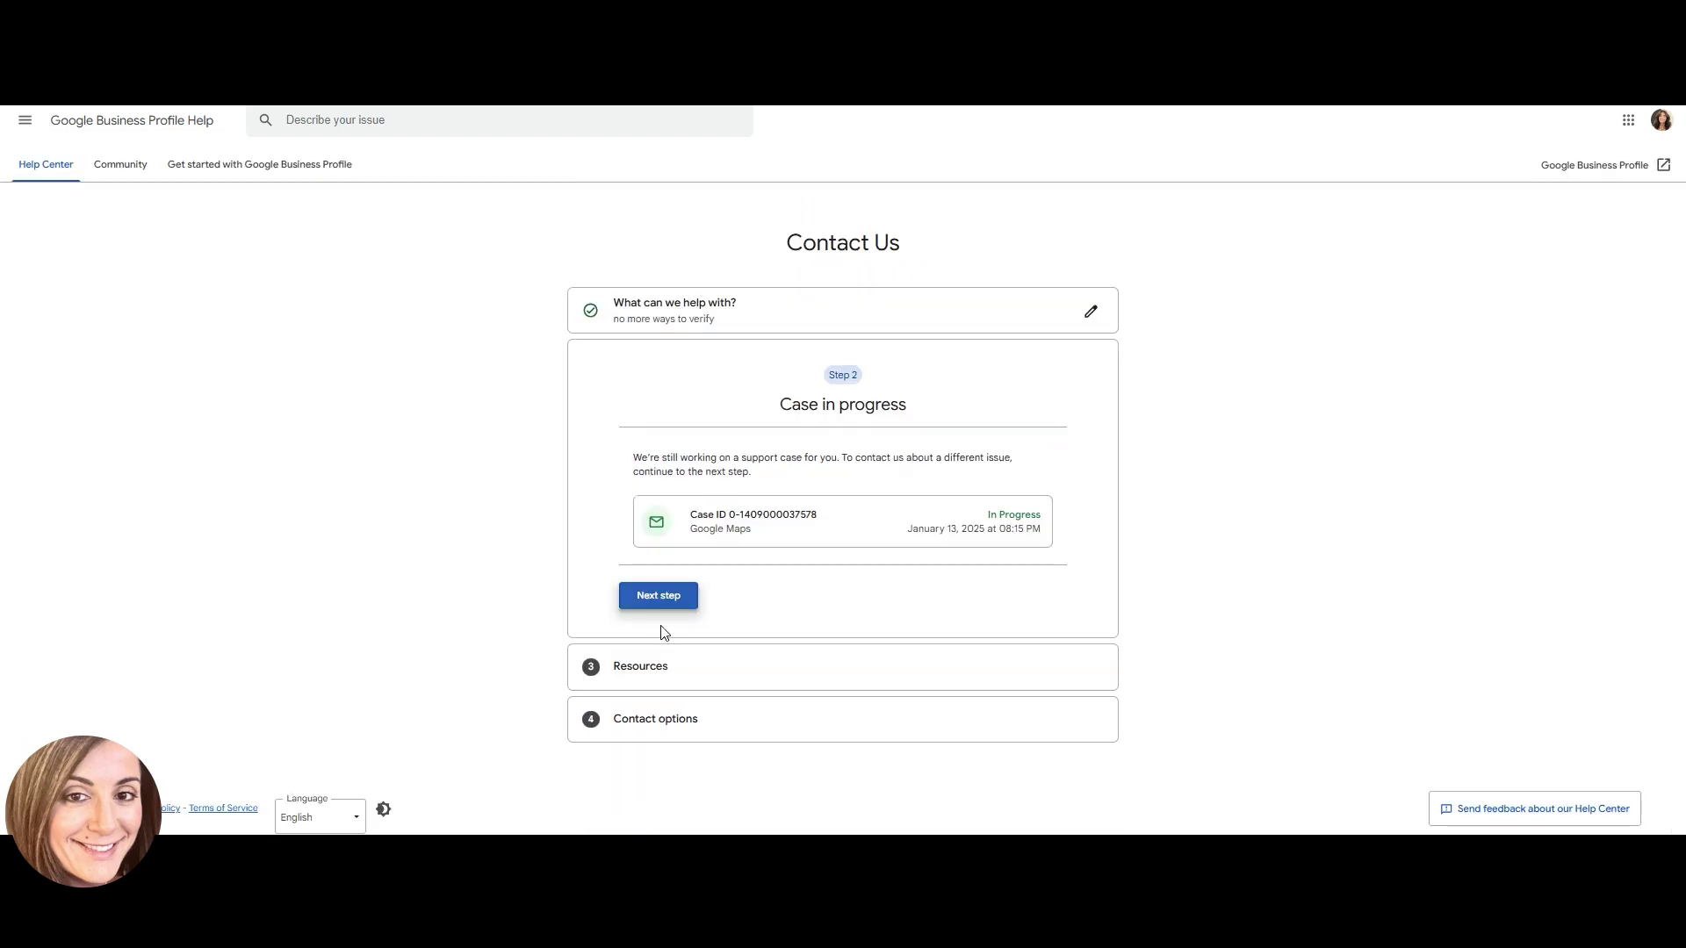
pyautogui.click(665, 601)
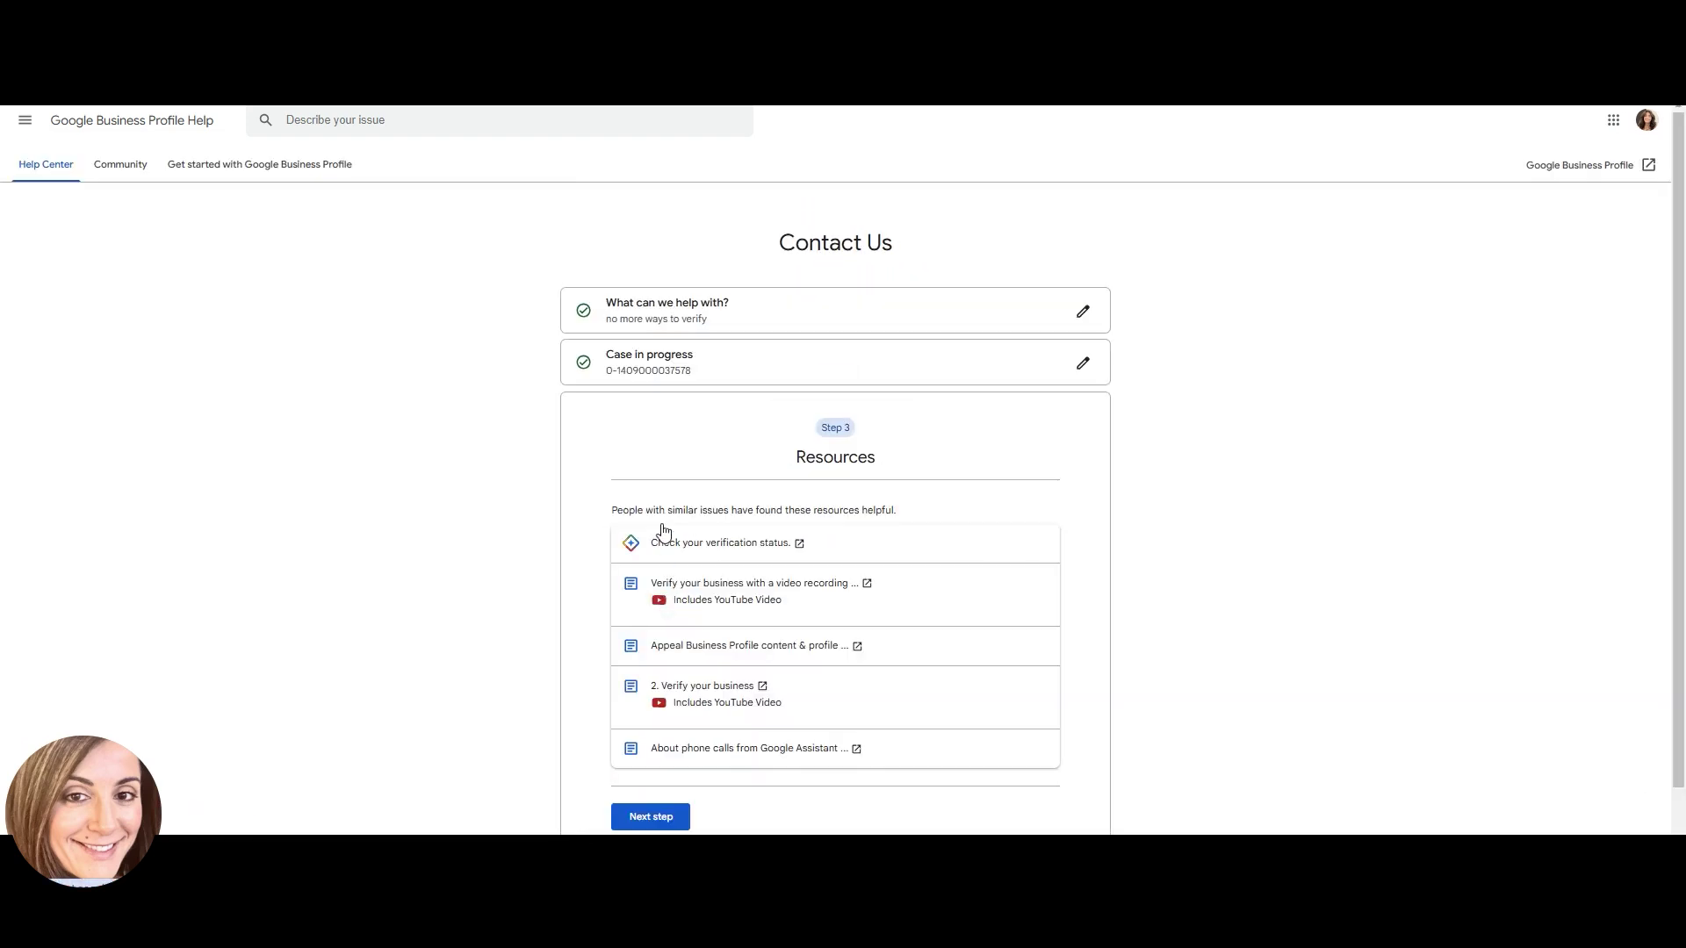
pyautogui.scroll(-1, 640, 632)
pyautogui.click(637, 713)
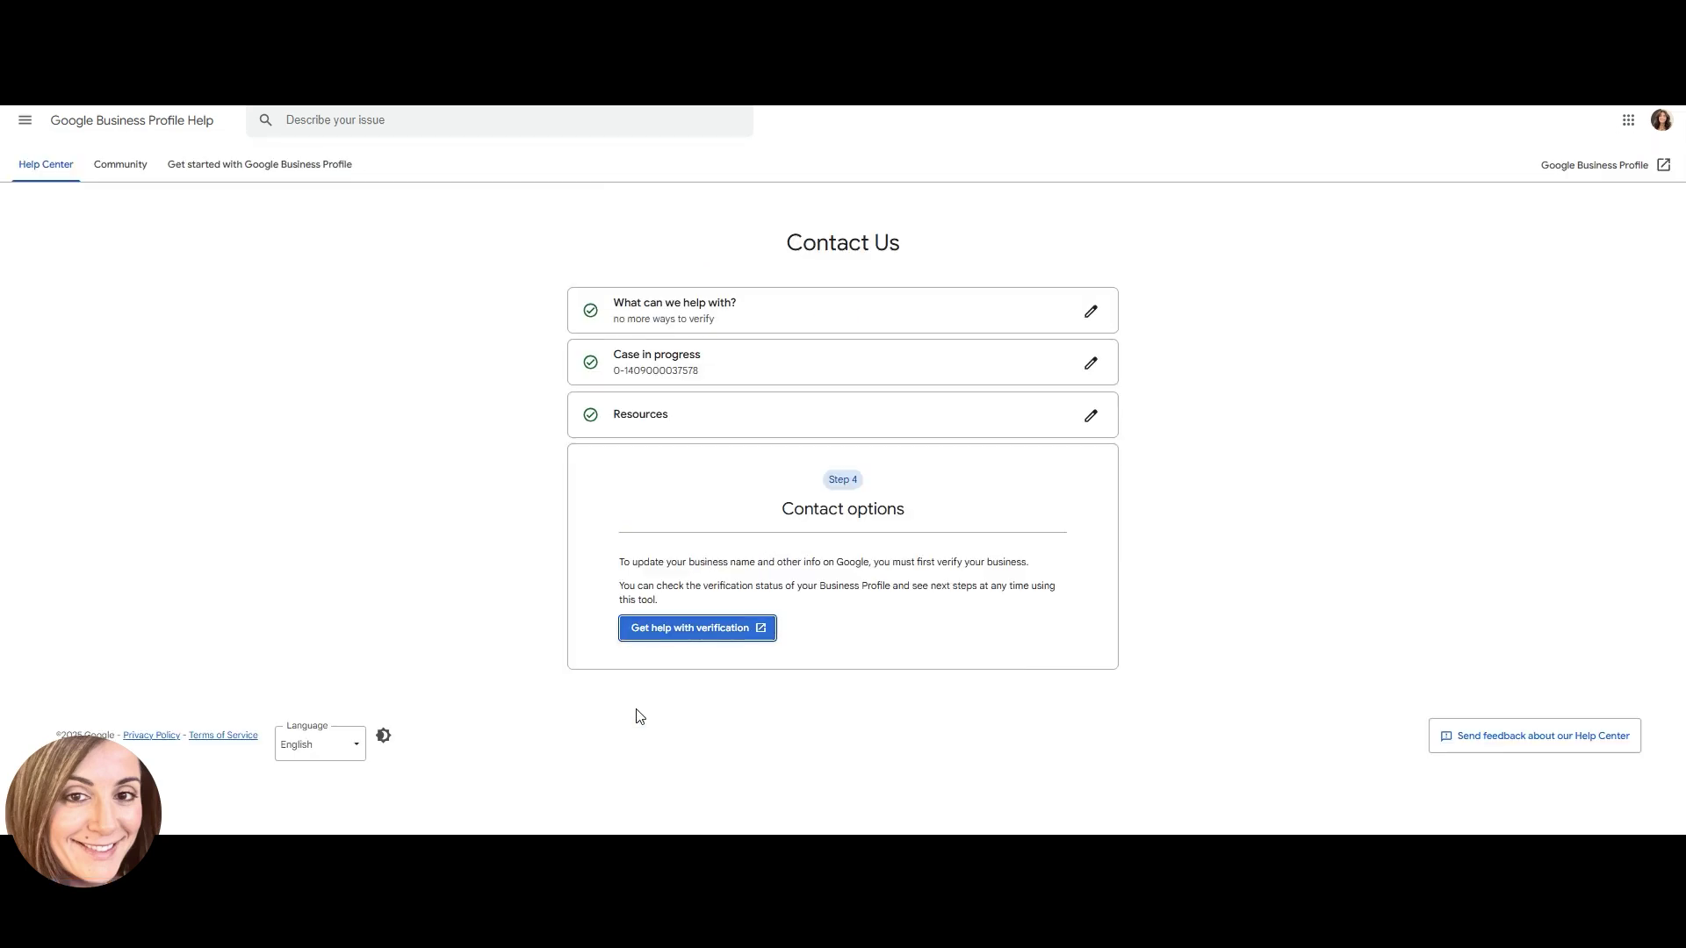
pyautogui.click(663, 637)
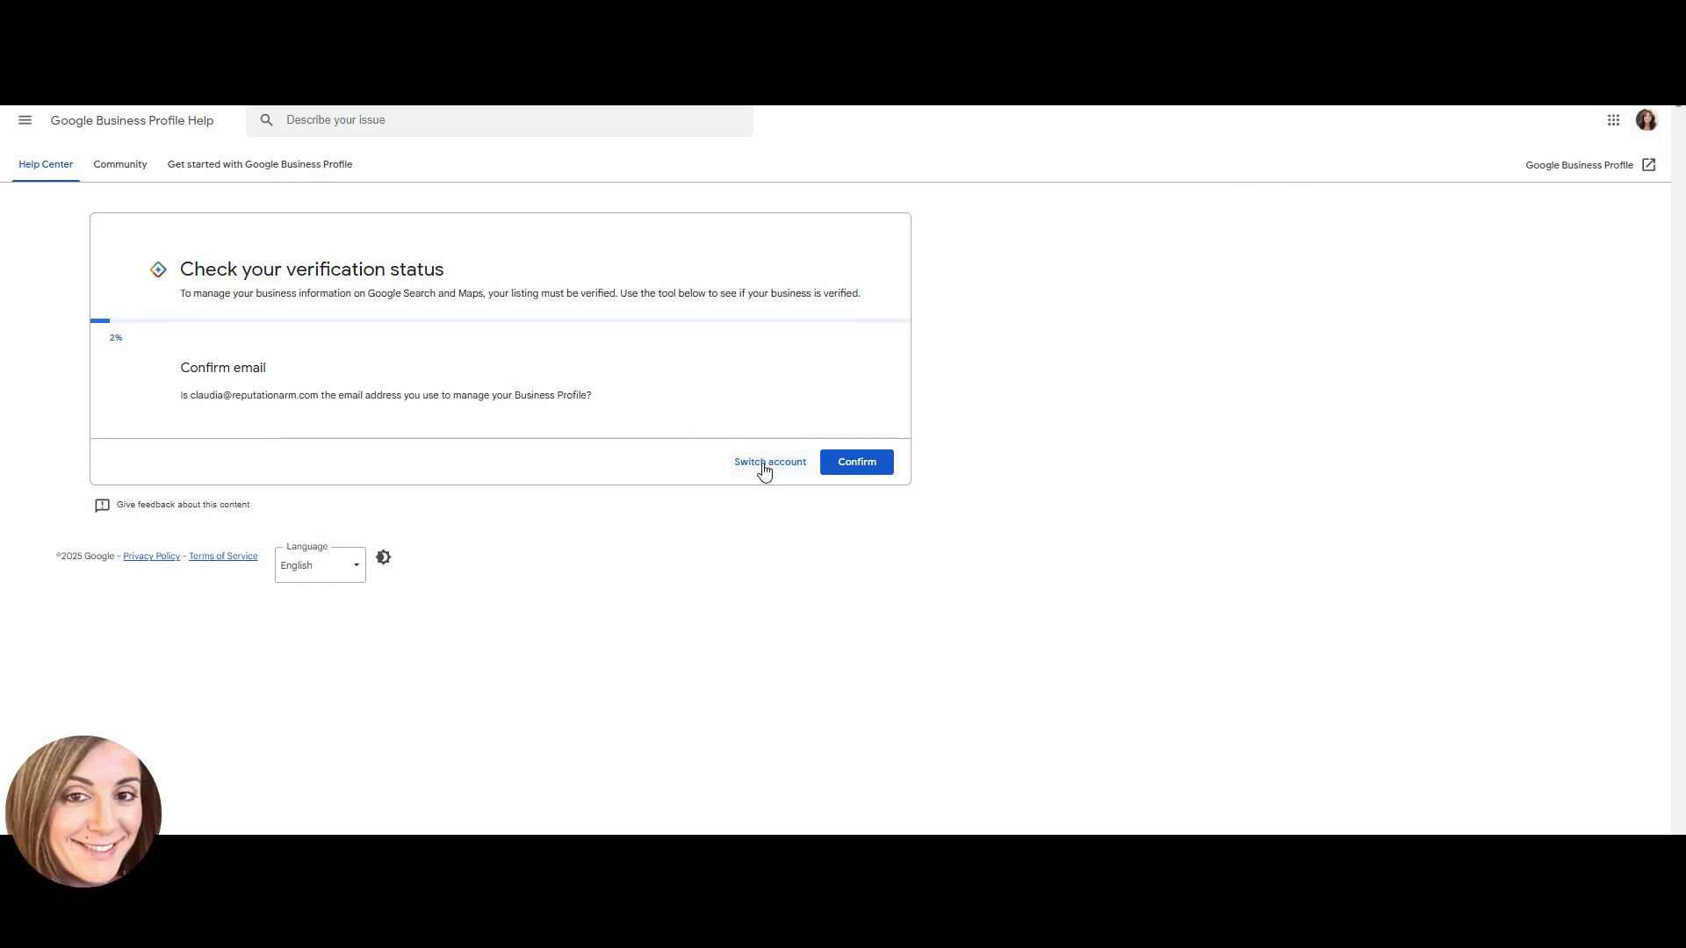
# Step: Confirm the managing email and check the business marked Reverification required
pyautogui.click(856, 461)
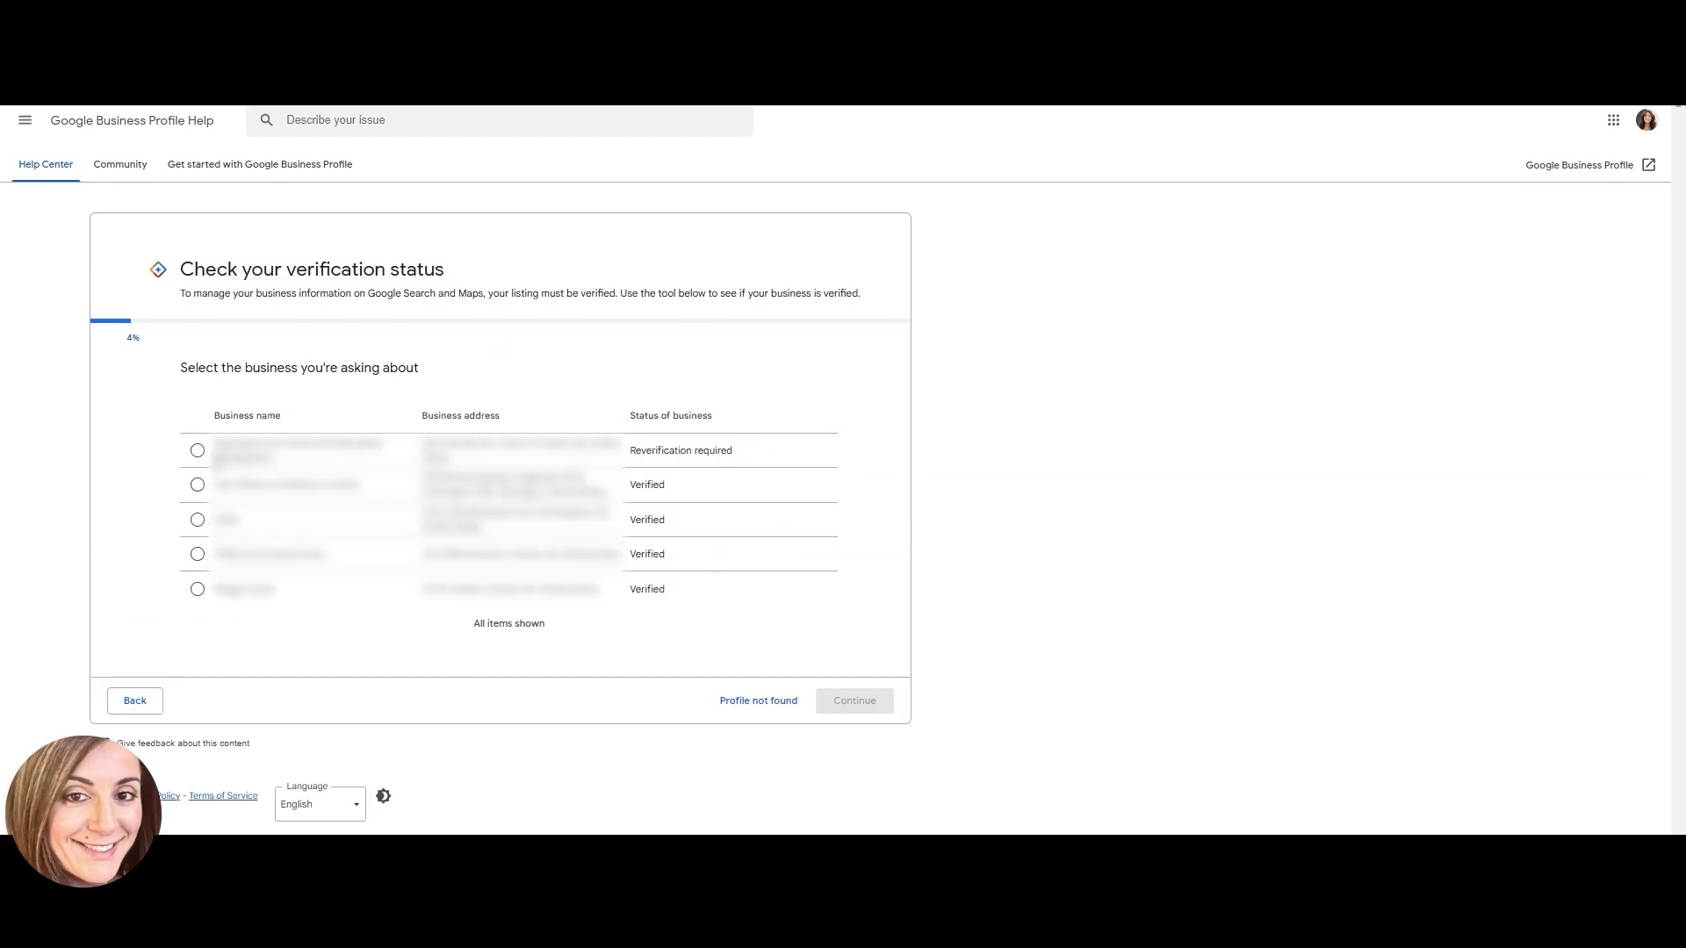
pyautogui.click(198, 451)
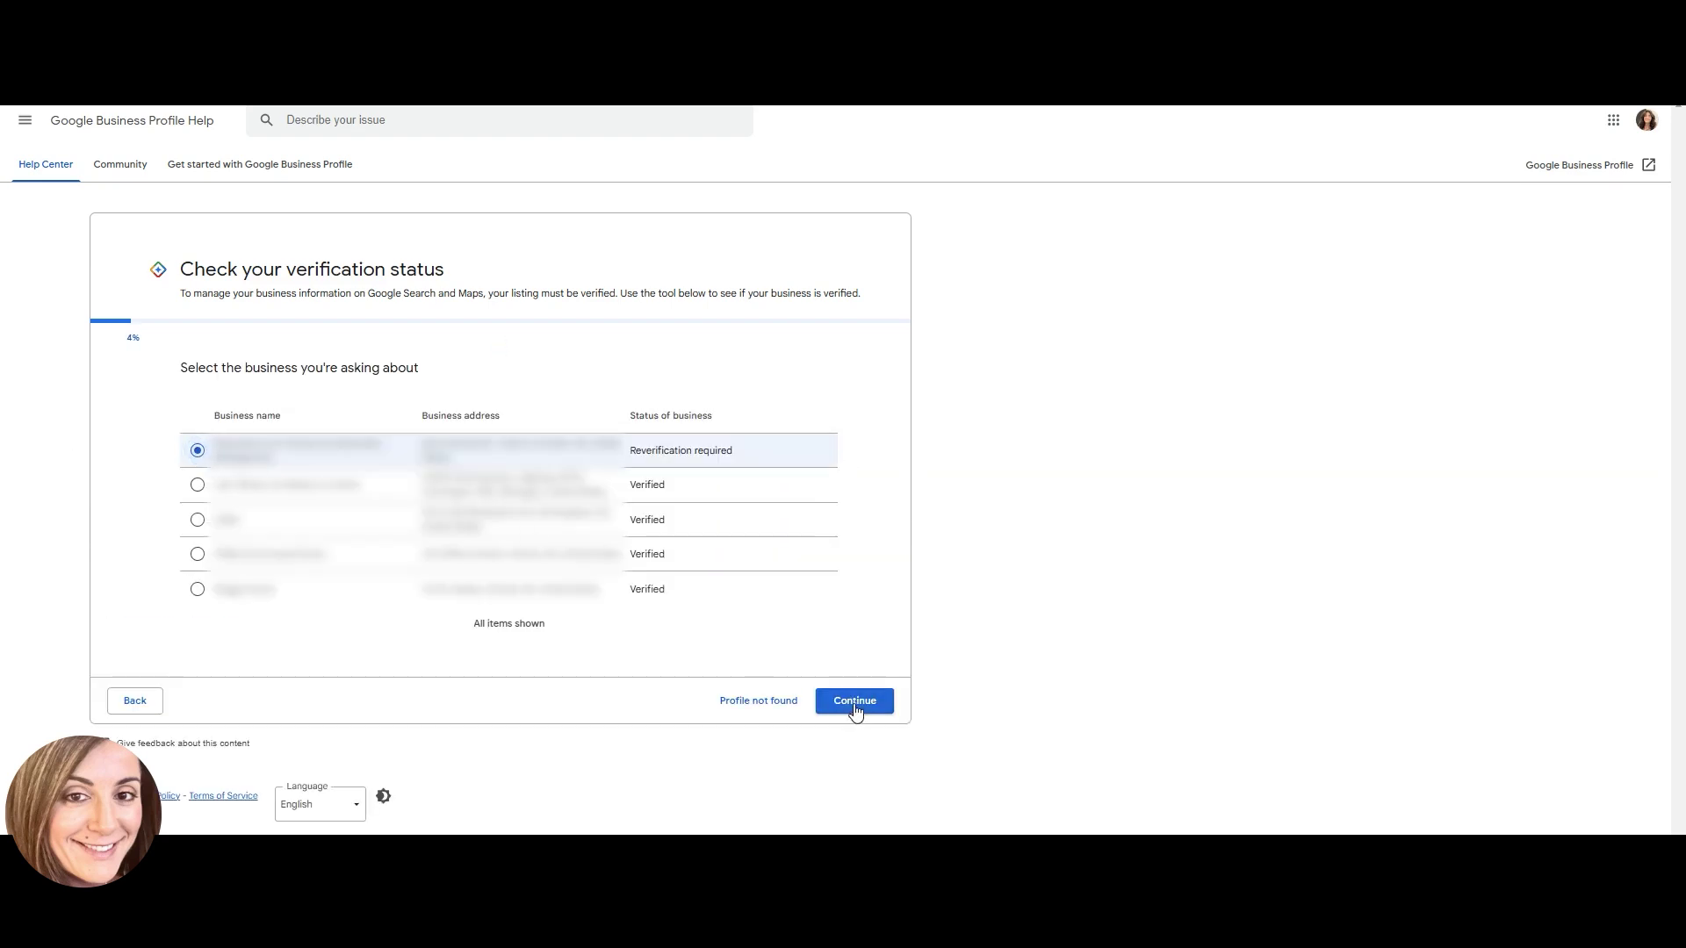
pyautogui.click(854, 701)
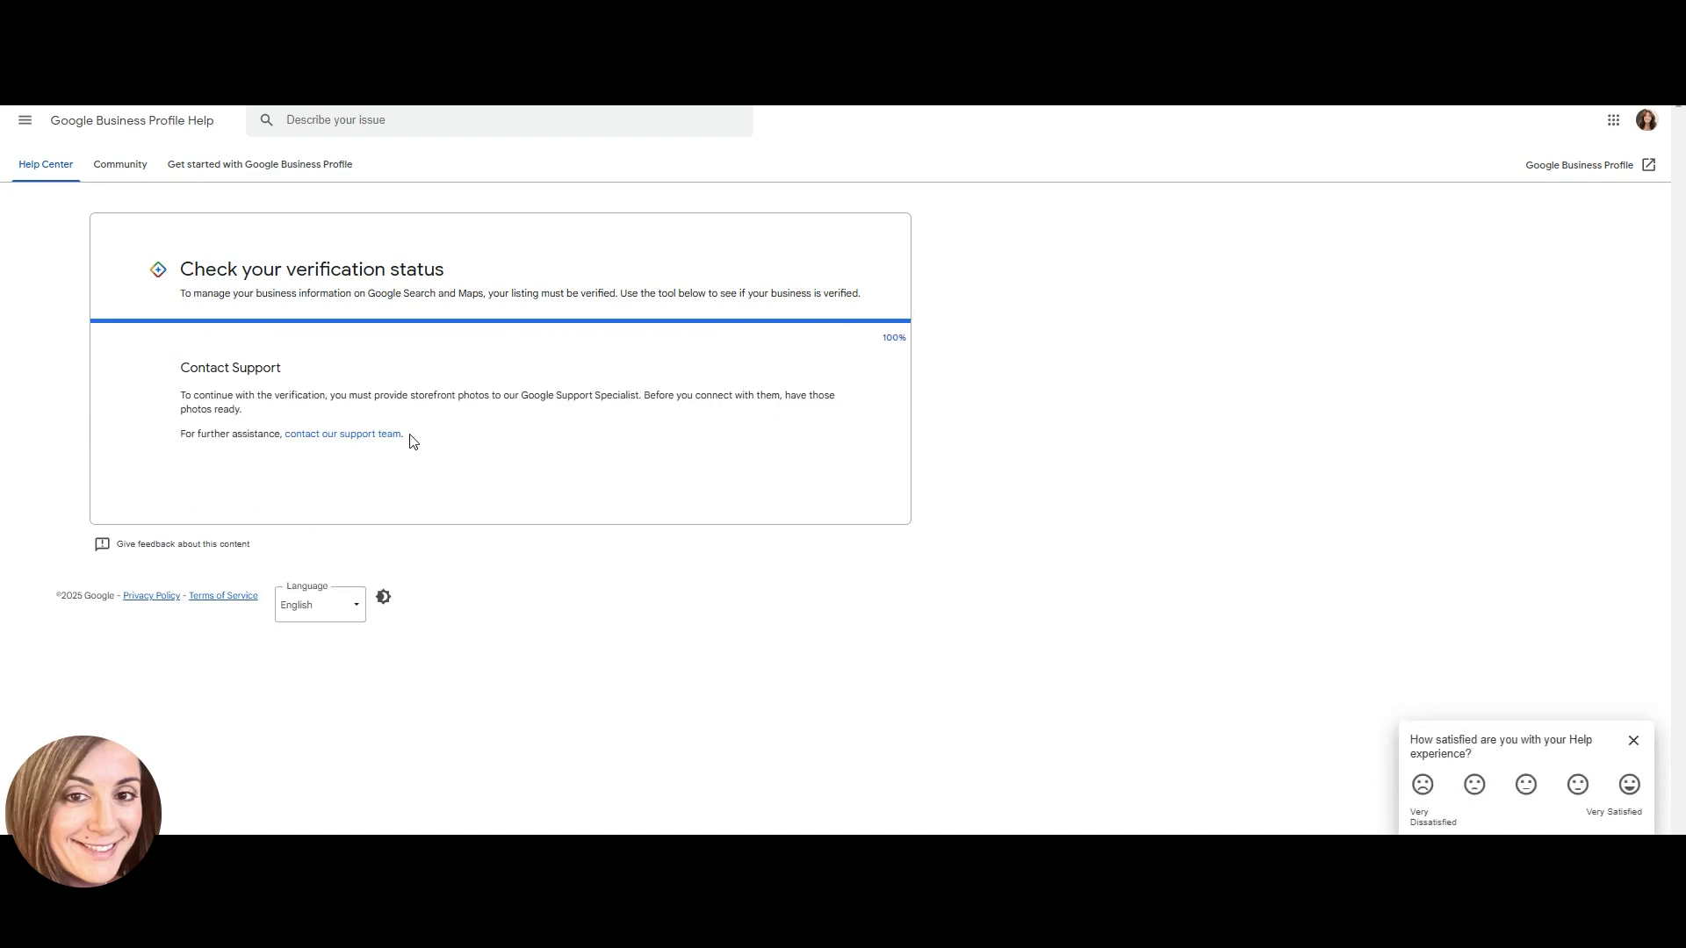
# Step: Contact the support team and report the issue as 'My business profile is not verified'
pyautogui.click(322, 439)
pyautogui.click(664, 356)
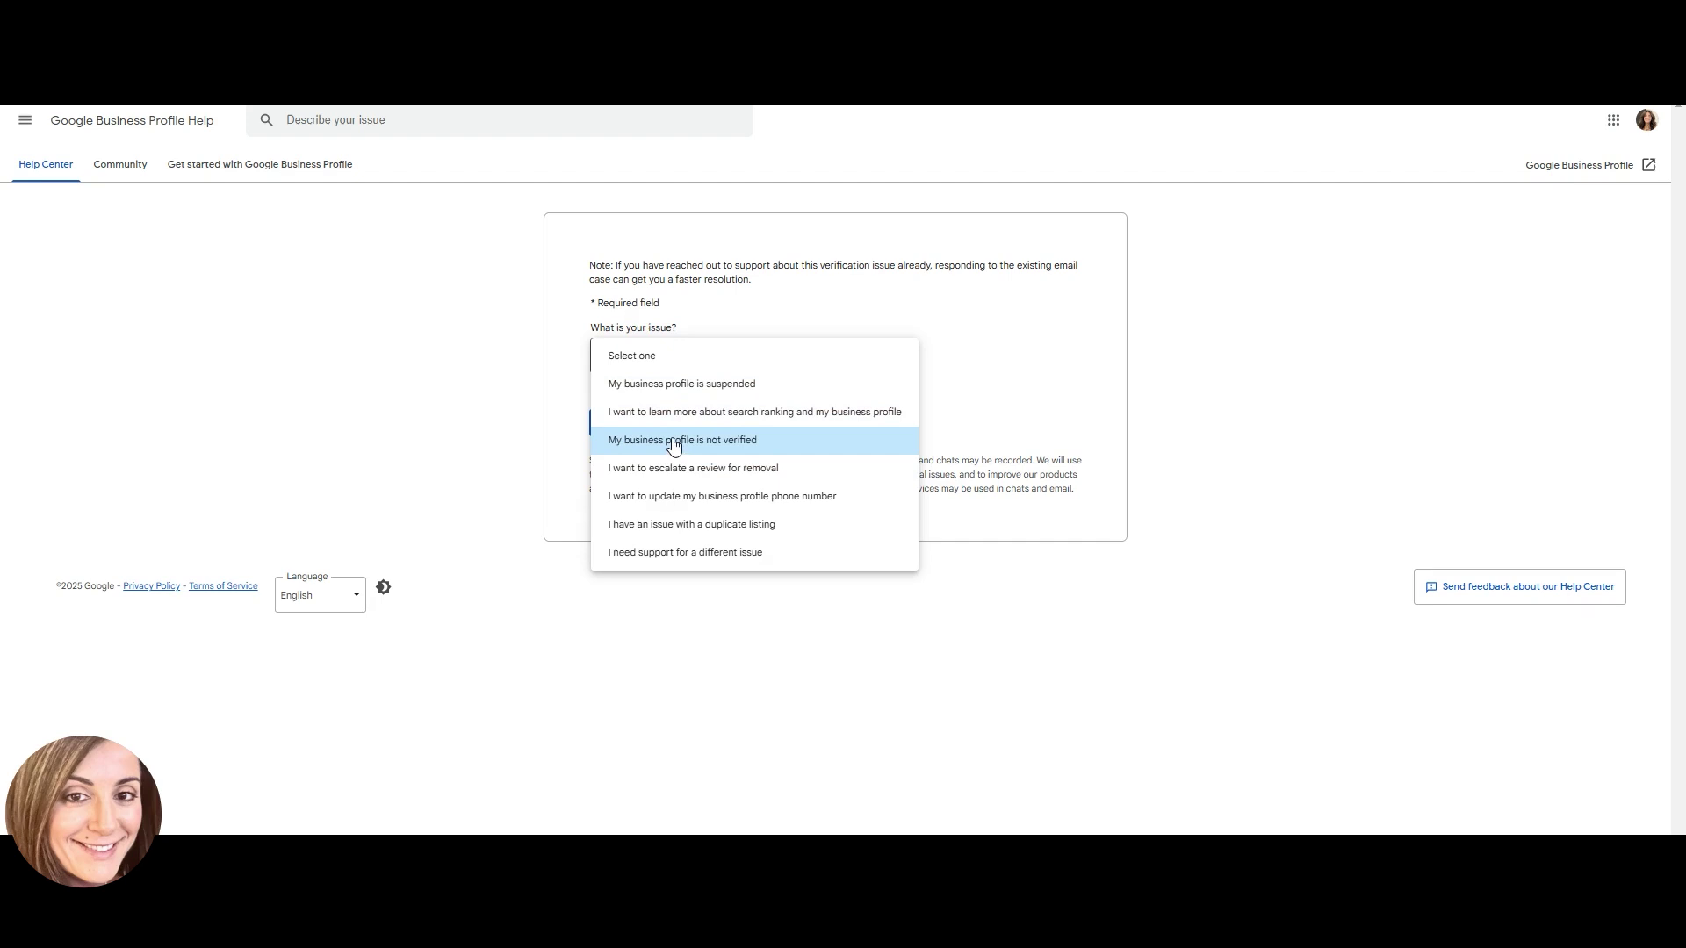
pyautogui.click(676, 440)
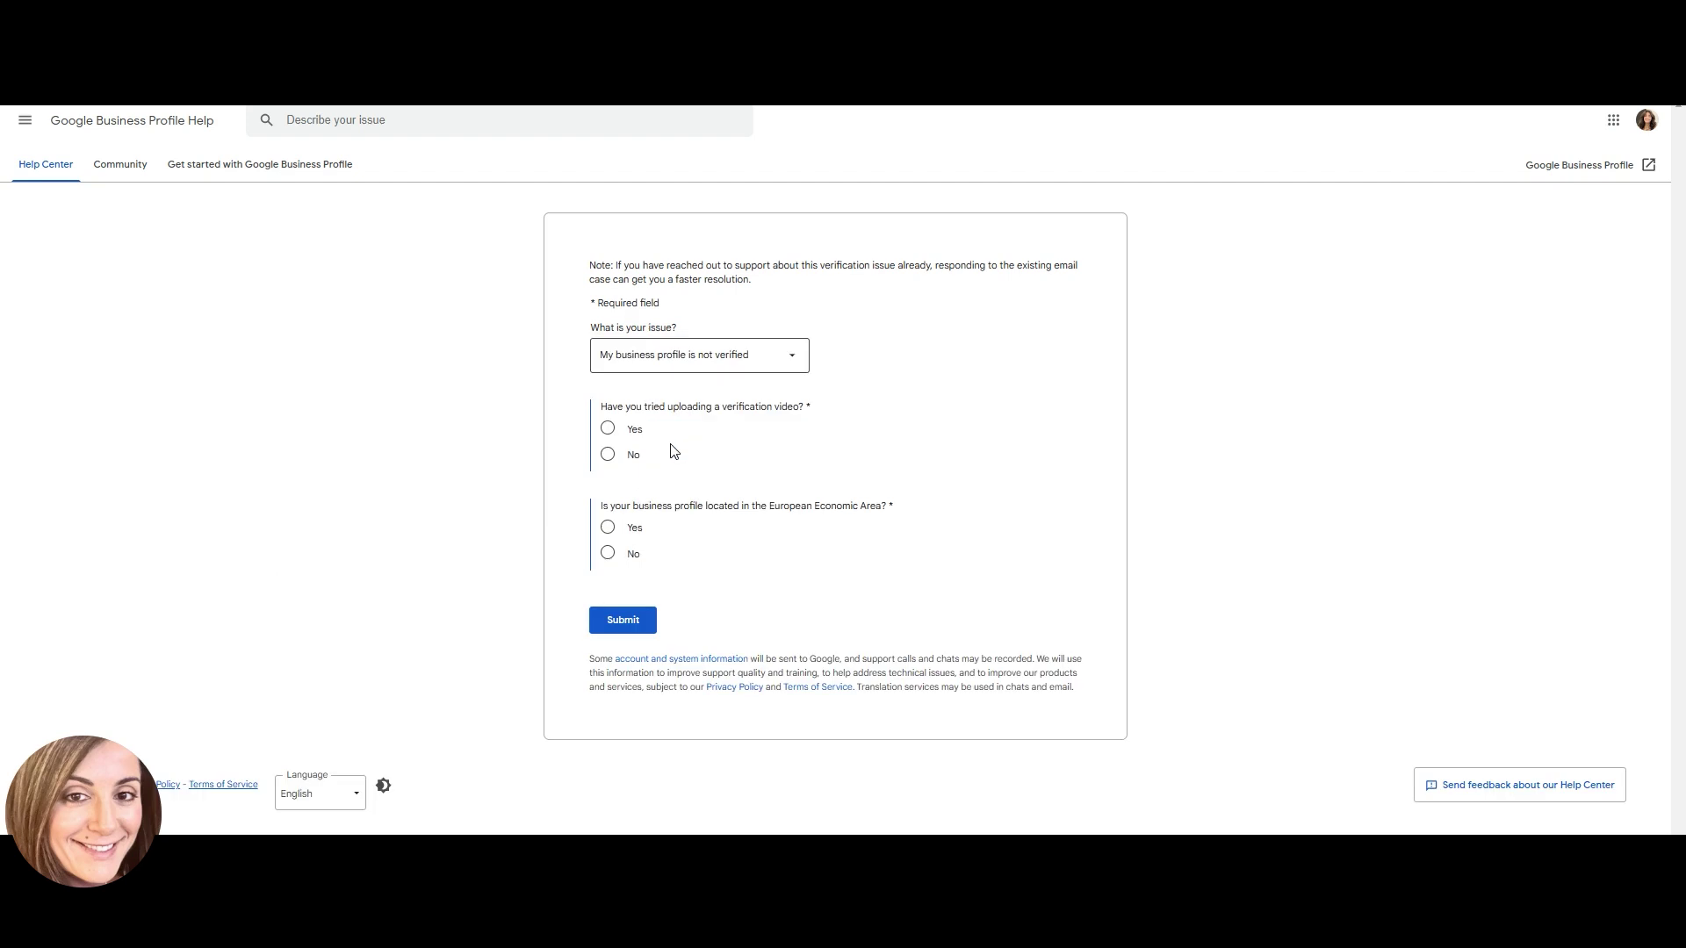
# Step: Answer verification video tried, outside the EEA, physical location customers visit
pyautogui.click(607, 430)
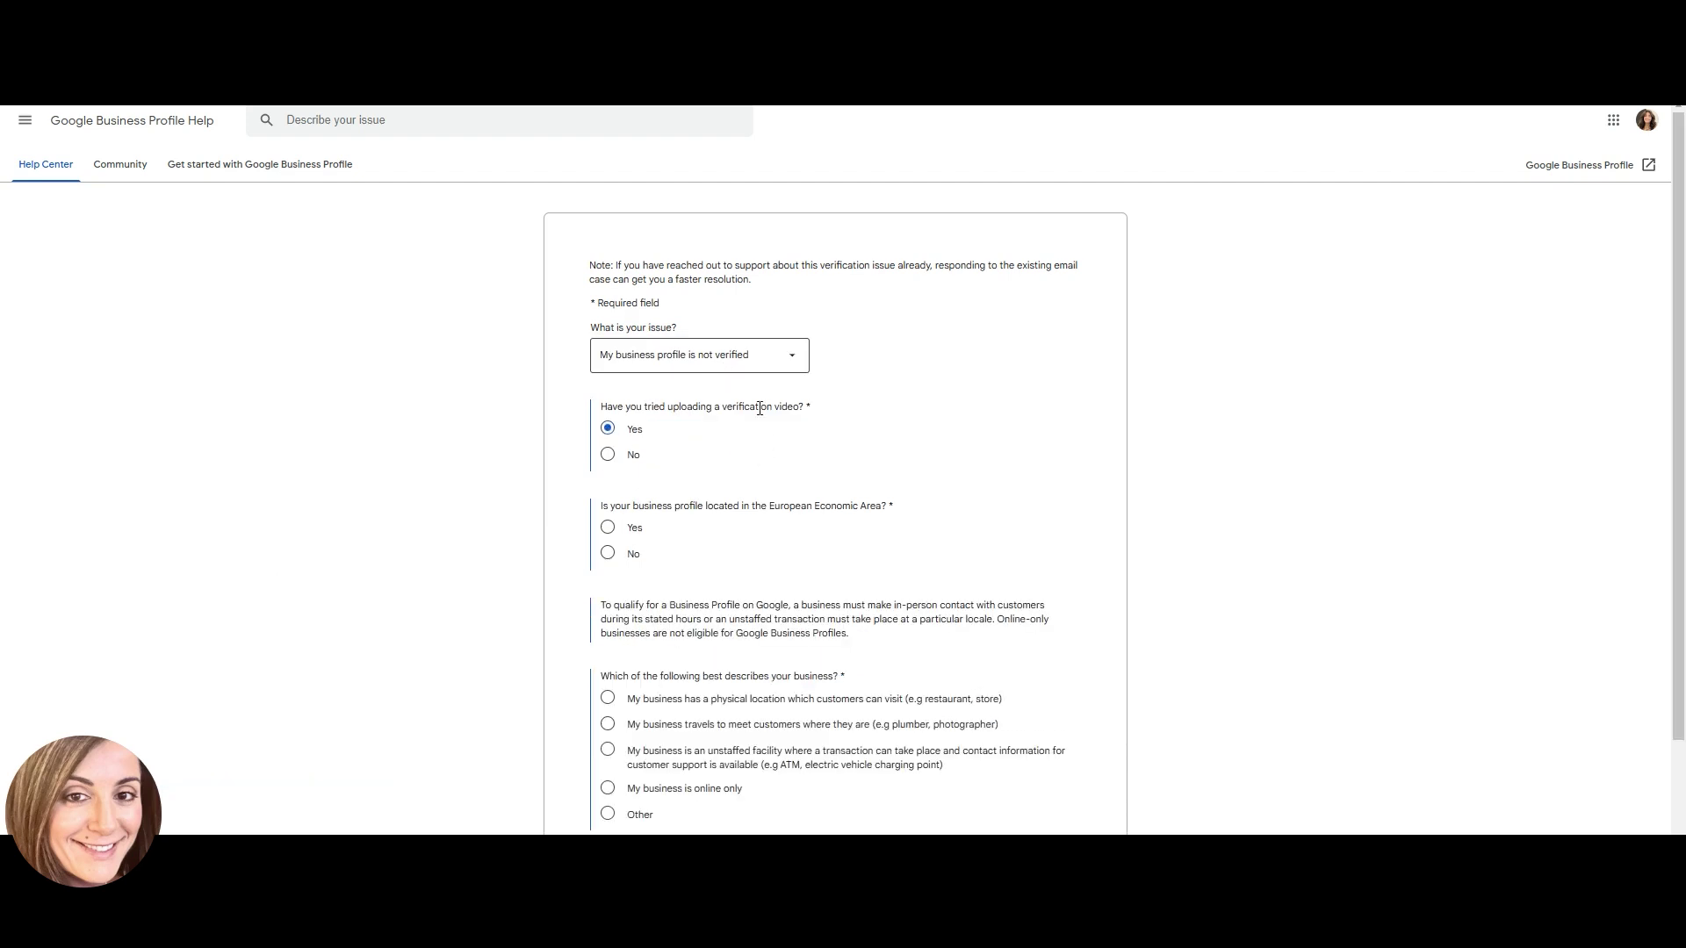
pyautogui.click(607, 554)
pyautogui.scroll(-3, 757, 465)
pyautogui.click(608, 517)
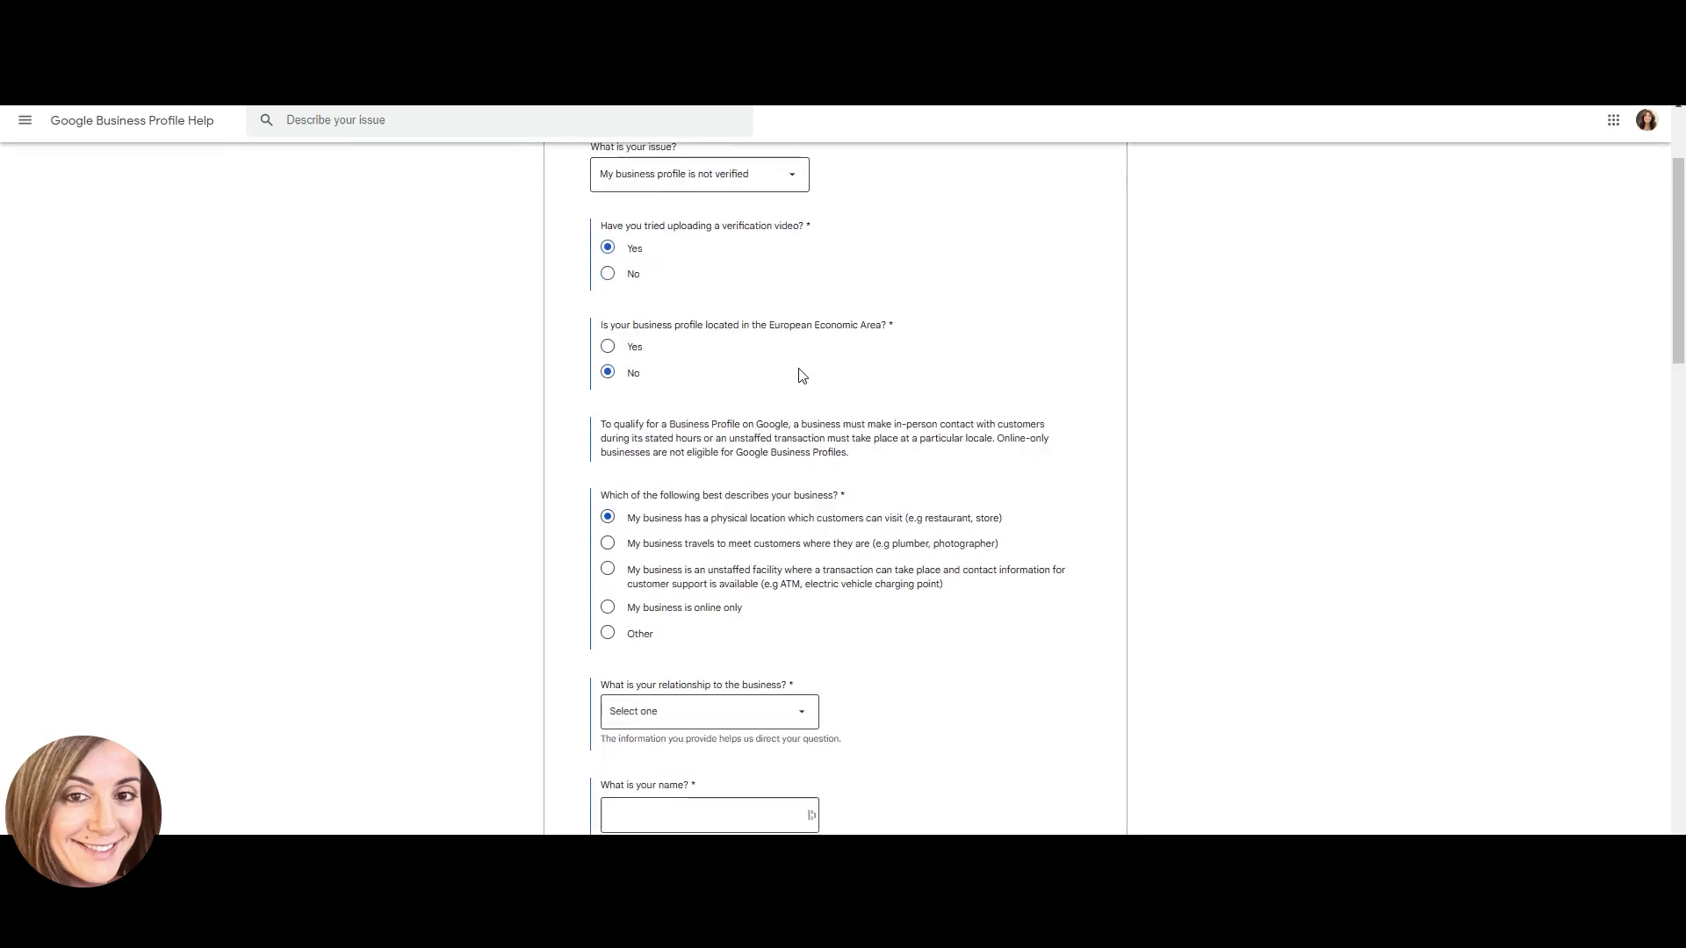
pyautogui.scroll(-3, 799, 376)
pyautogui.scroll(-5, 827, 538)
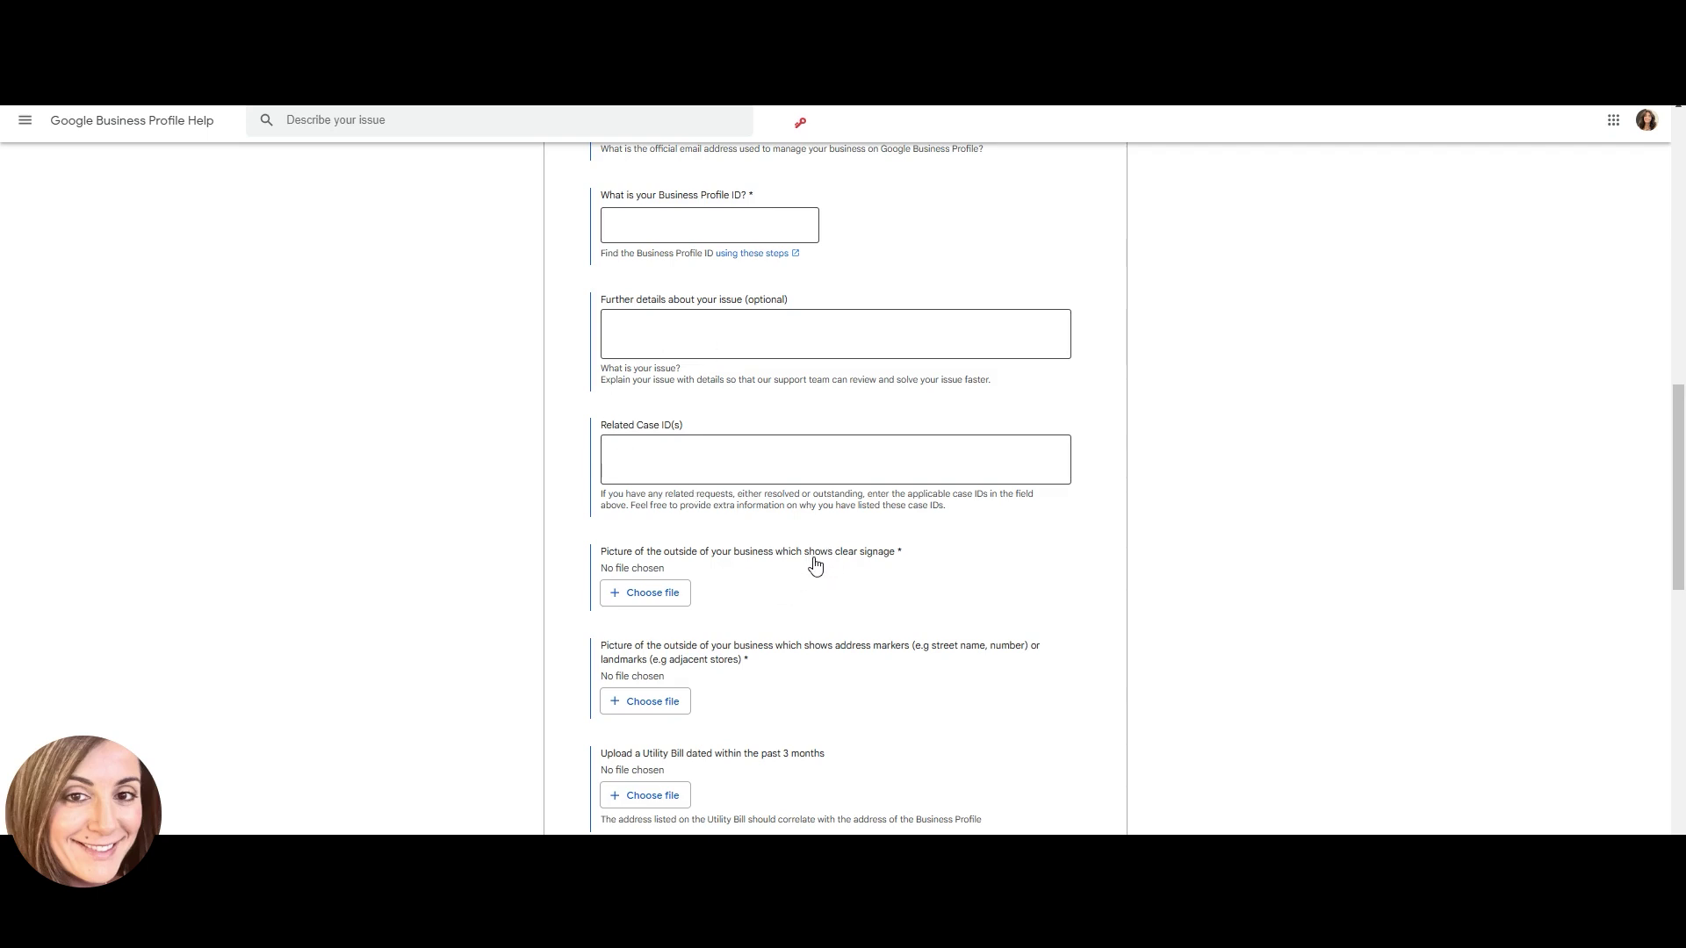
pyautogui.scroll(-2, 814, 564)
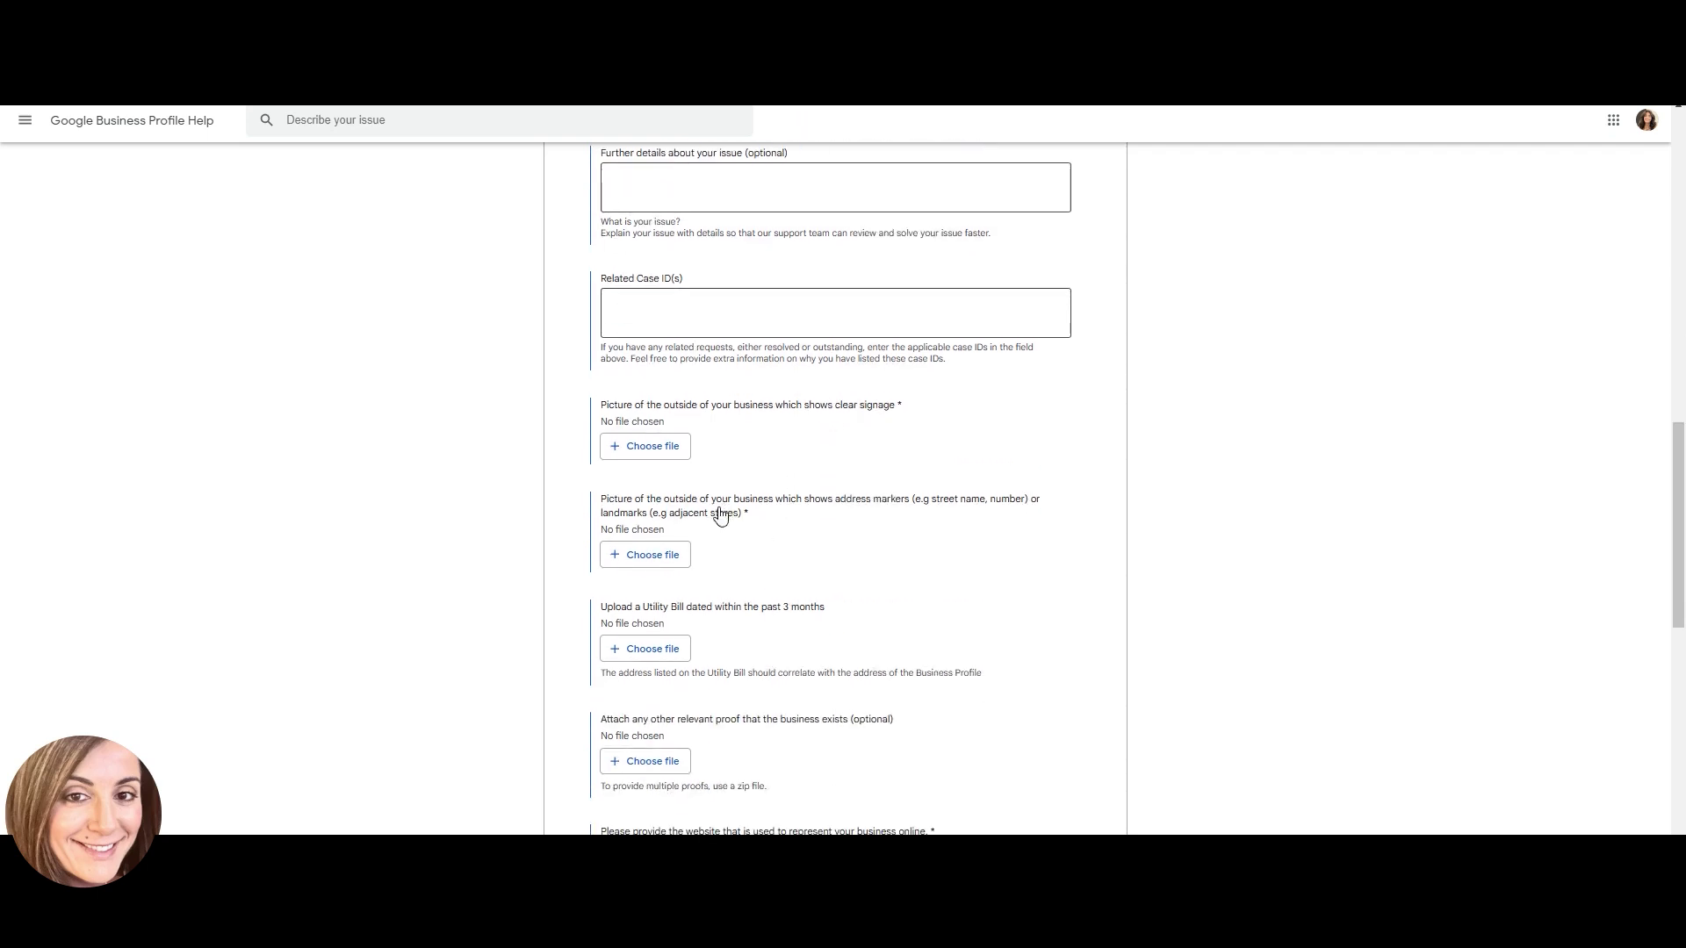
pyautogui.scroll(-2, 718, 513)
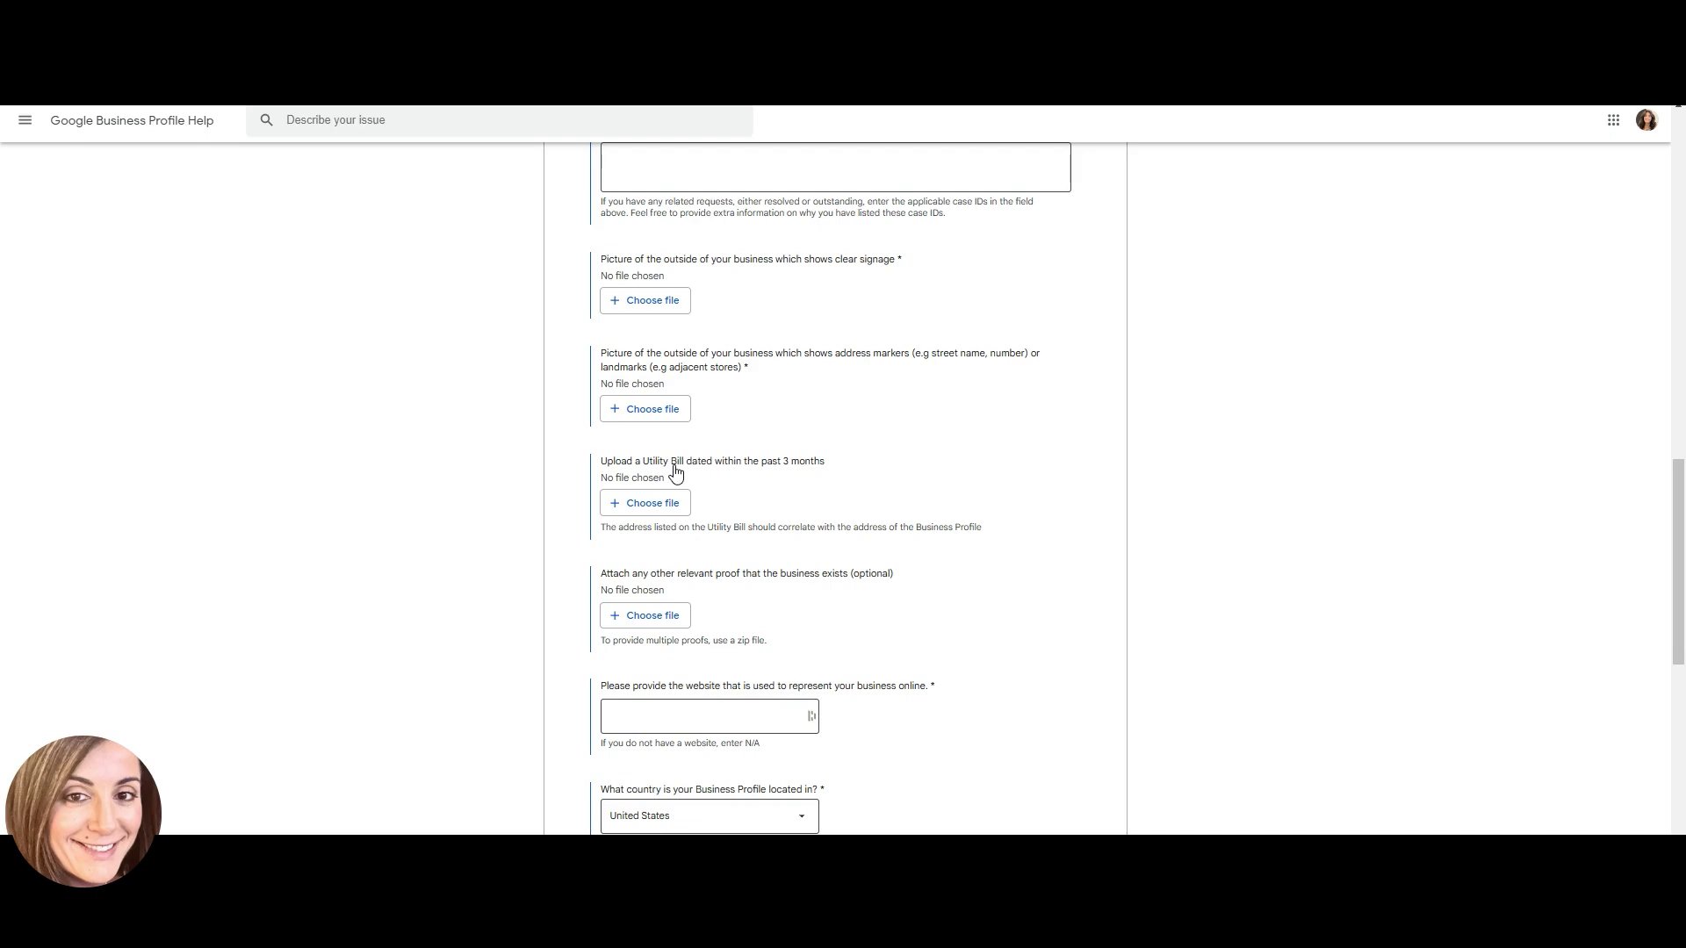
pyautogui.scroll(-3, 710, 495)
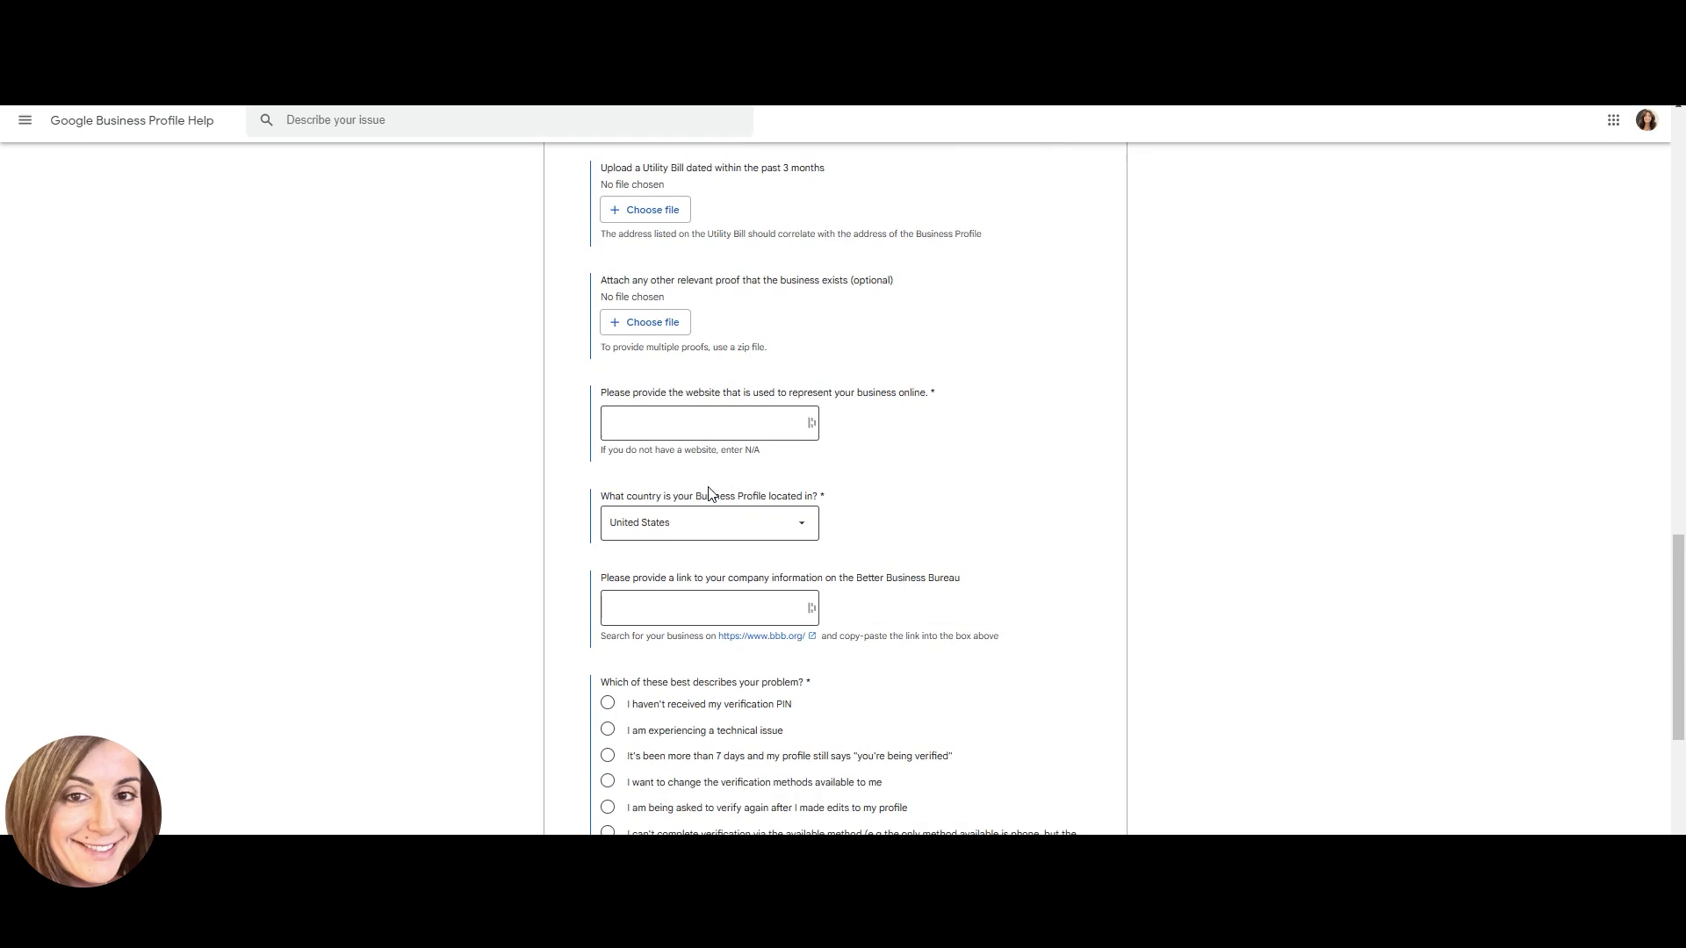
pyautogui.scroll(-2, 710, 494)
pyautogui.scroll(-3, 710, 487)
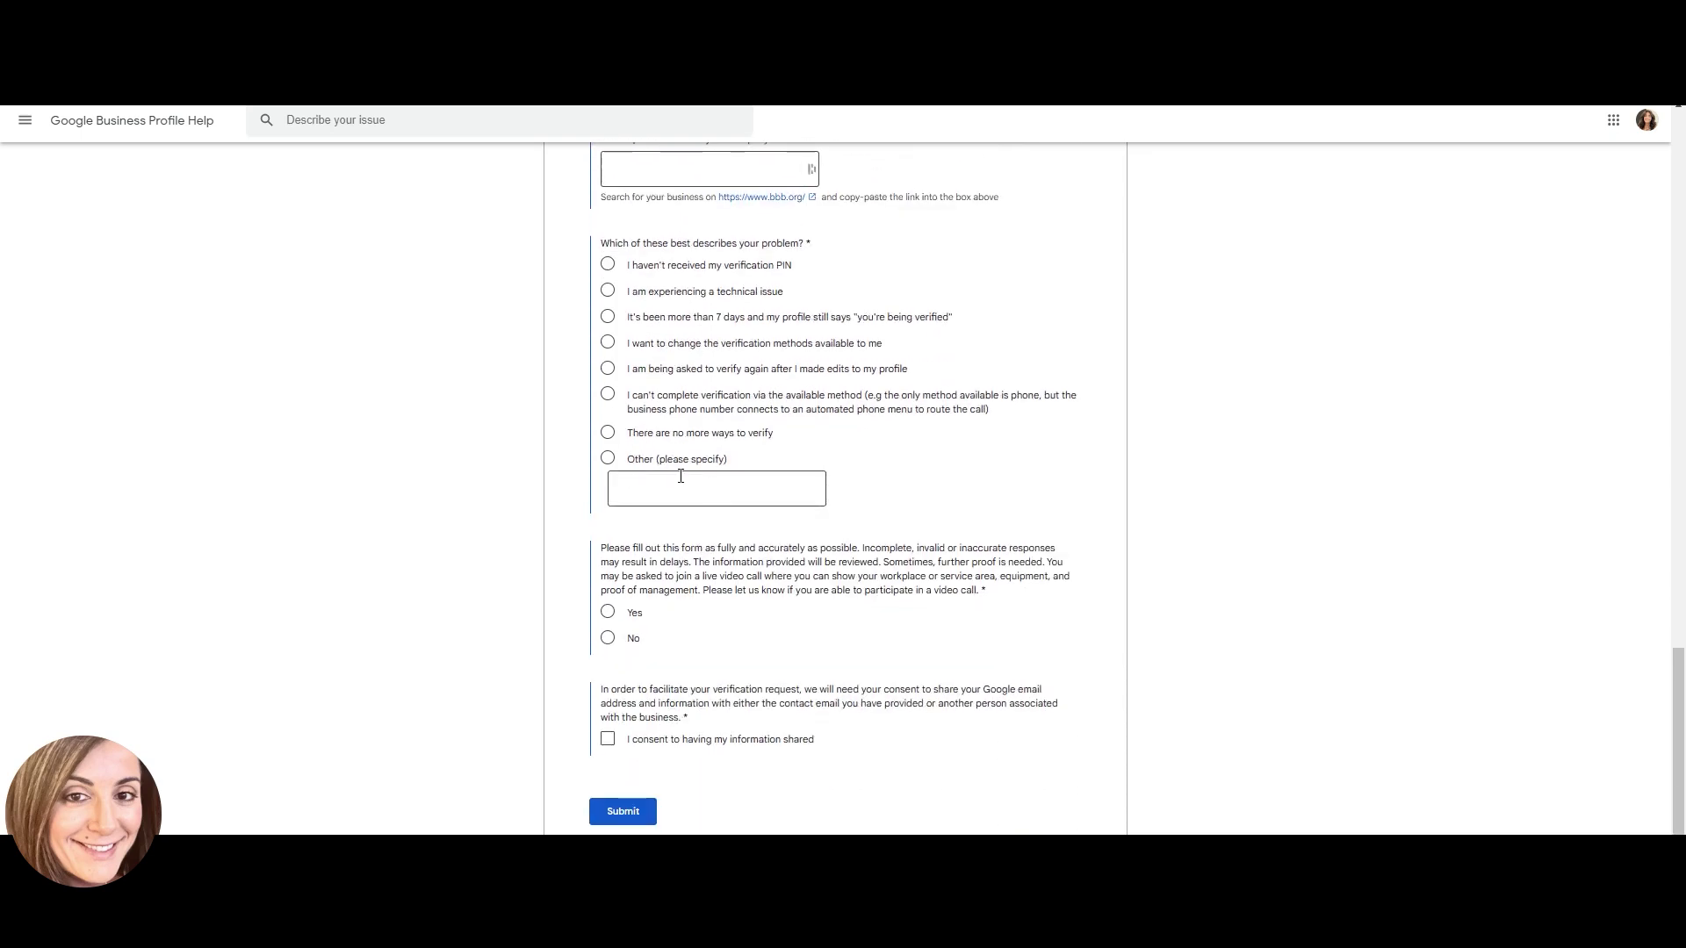
pyautogui.scroll(-2, 710, 487)
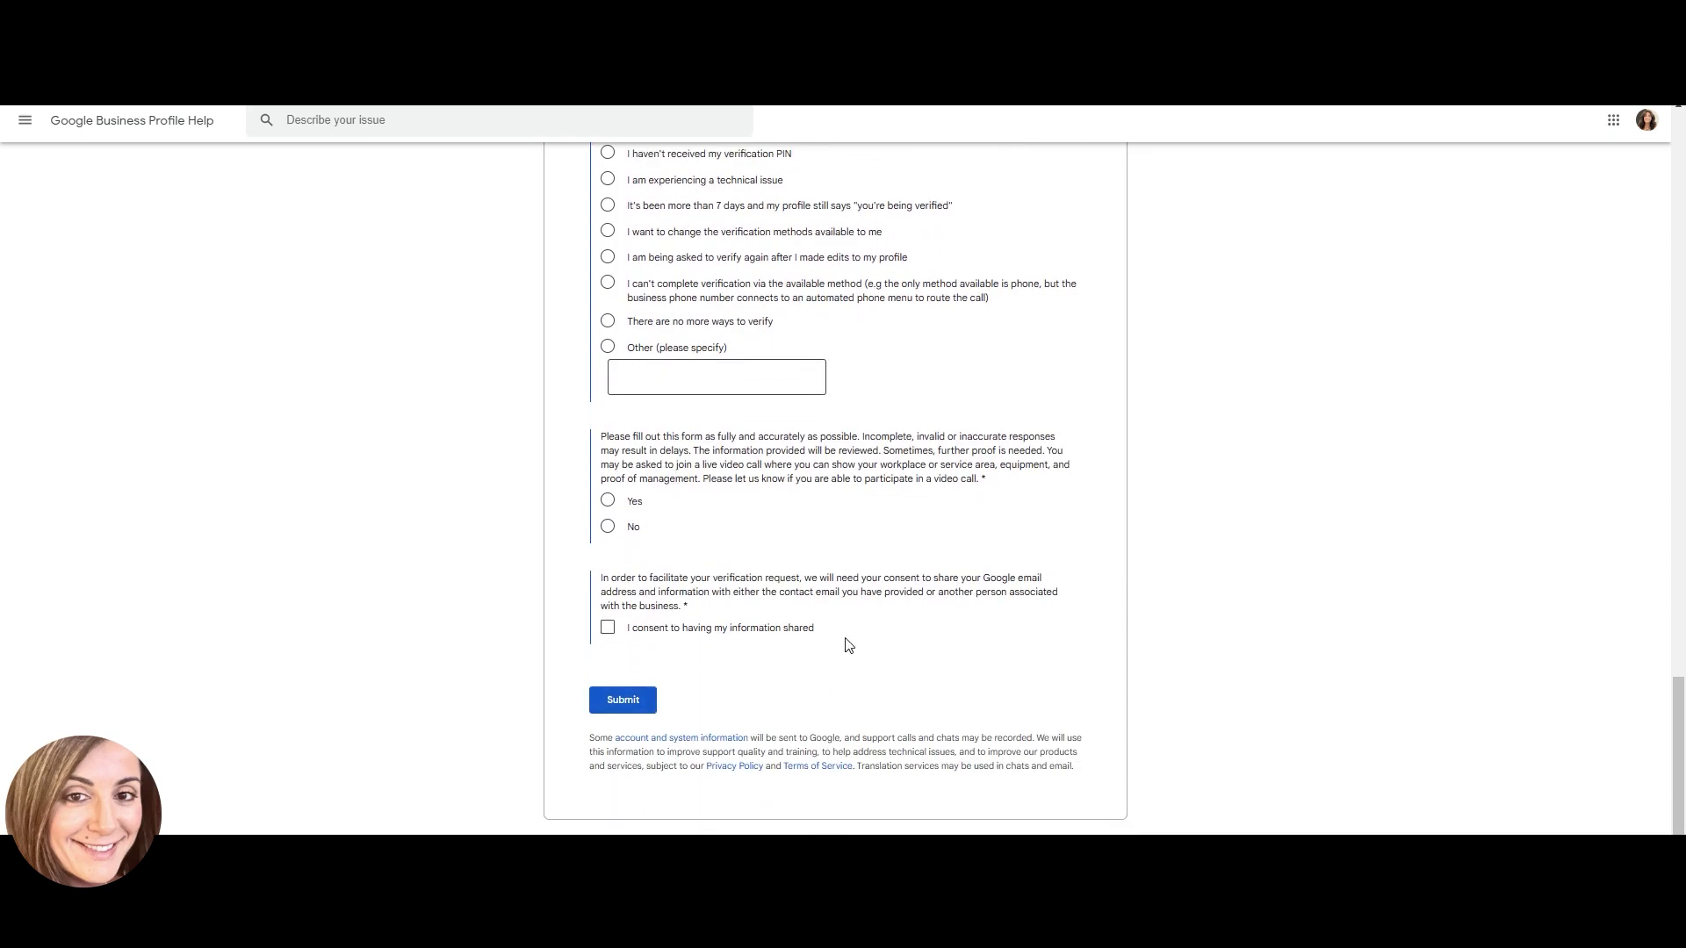